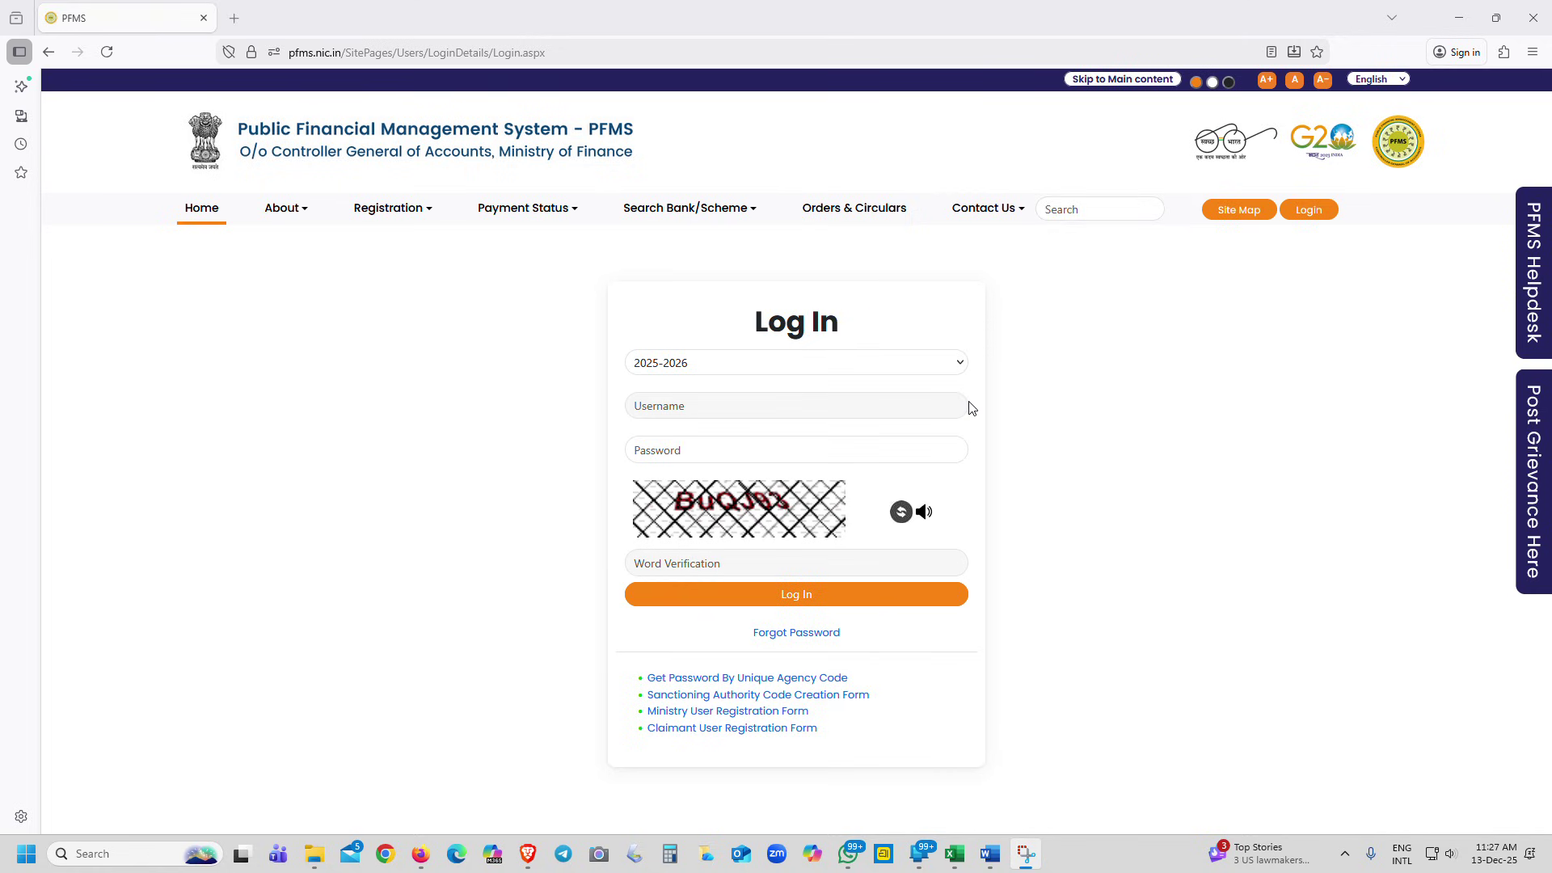
Log in to the agency account with its username, password and the captcha word
left_click(729, 406)
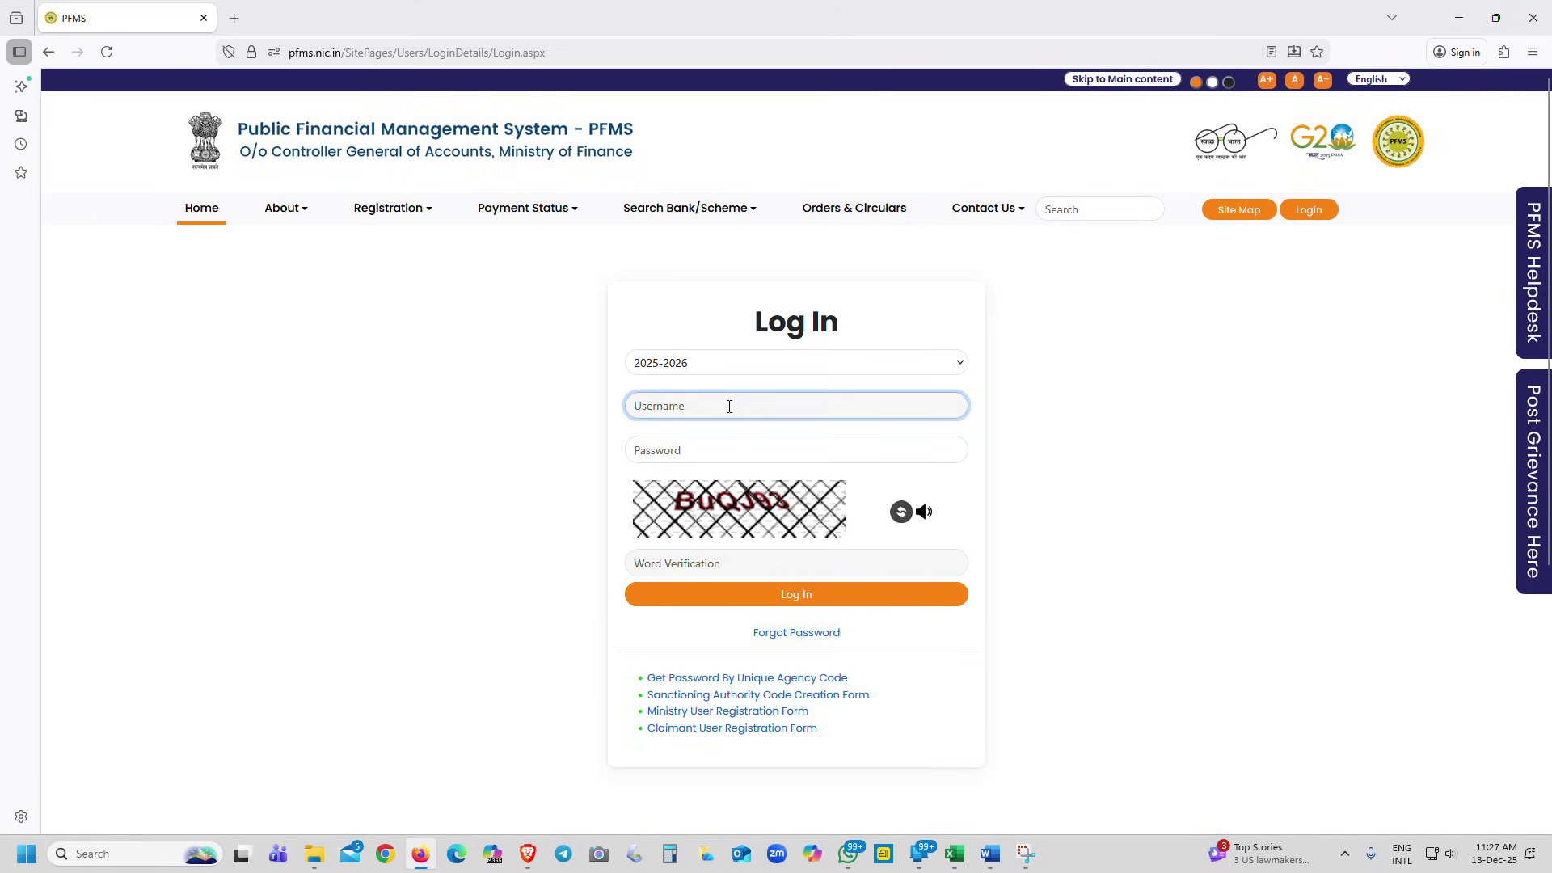
type("APKU")
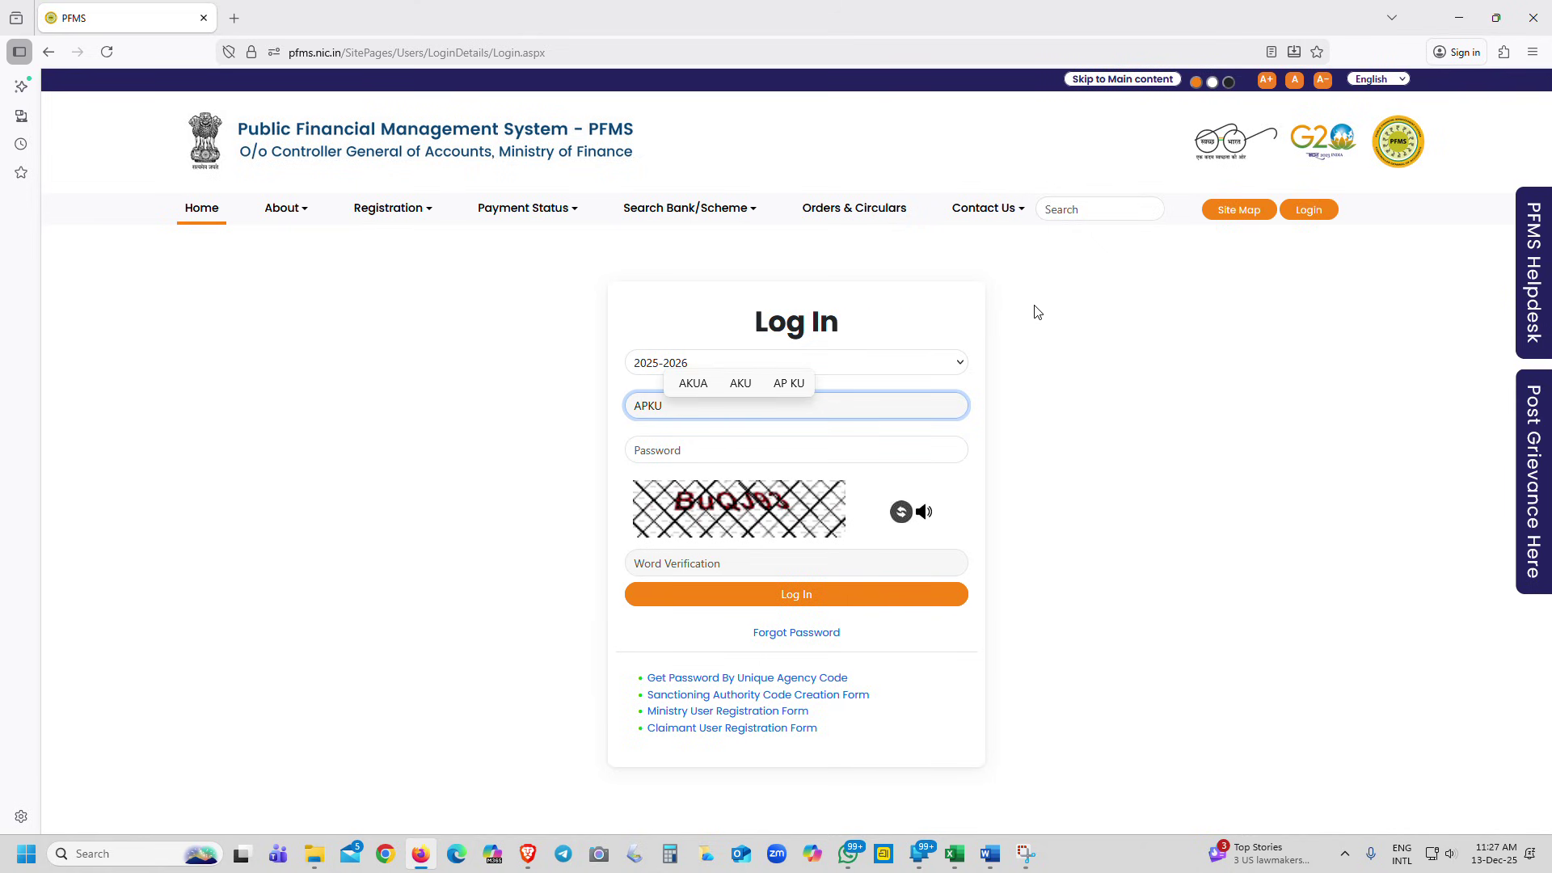
type("0001178")
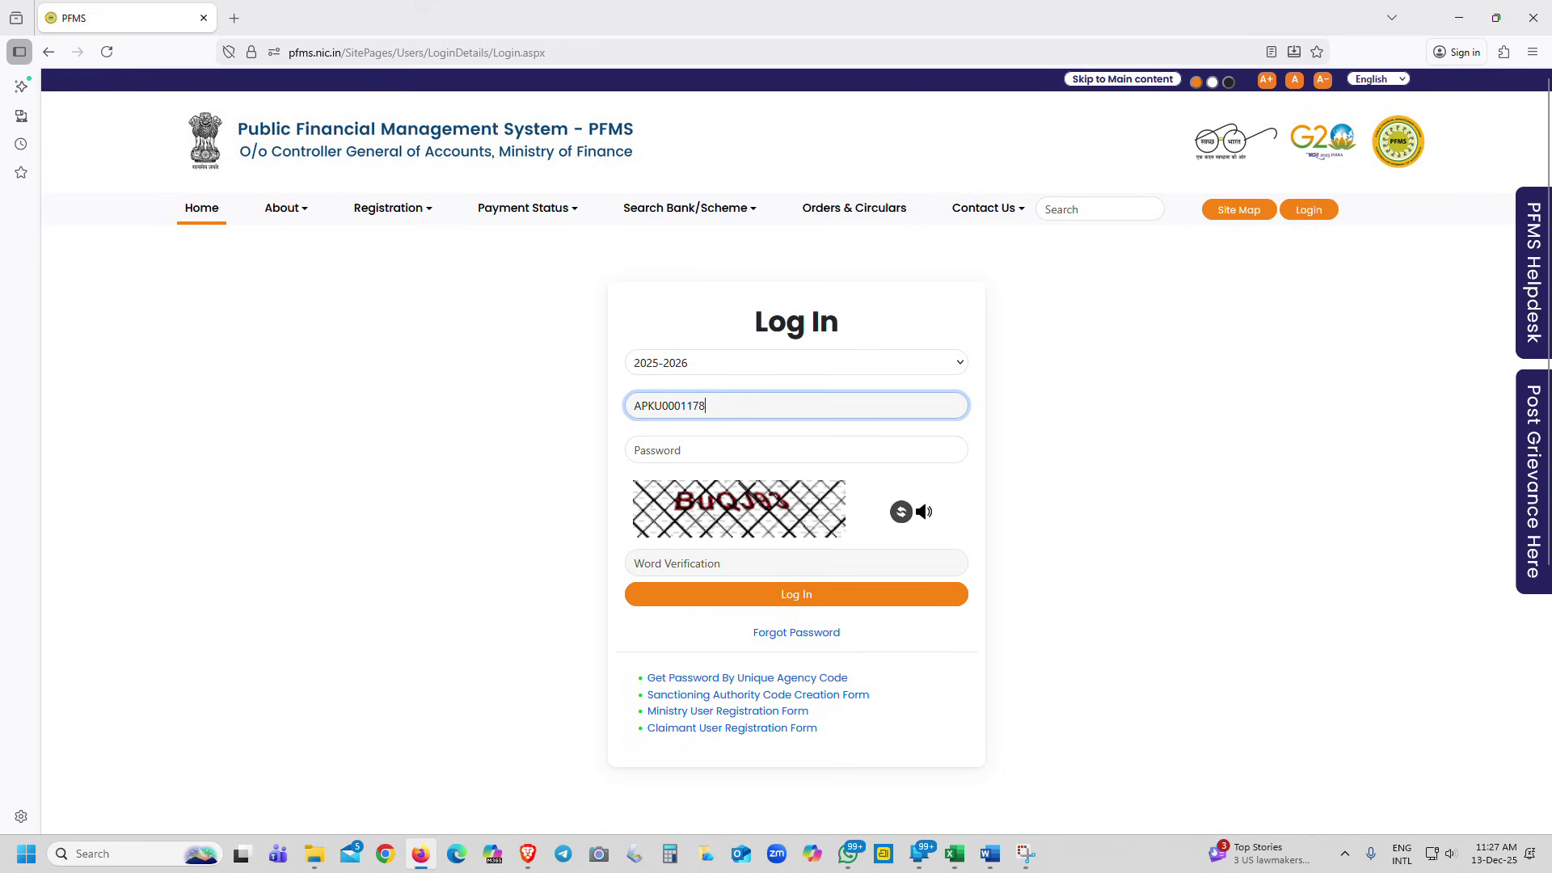
type("3")
key("Tab")
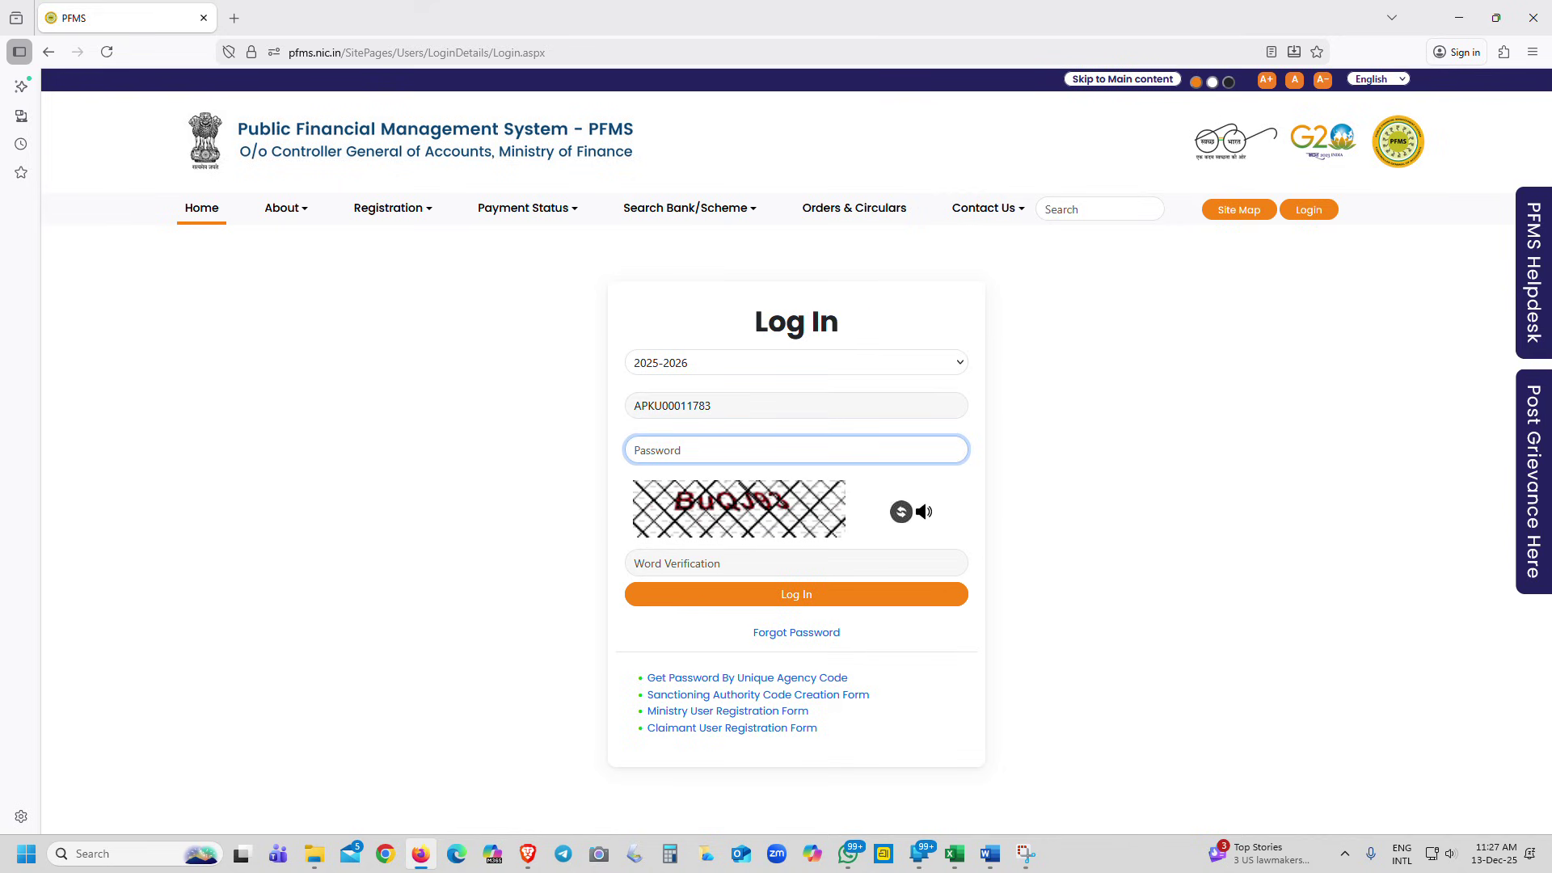
type("********")
key("Tab")
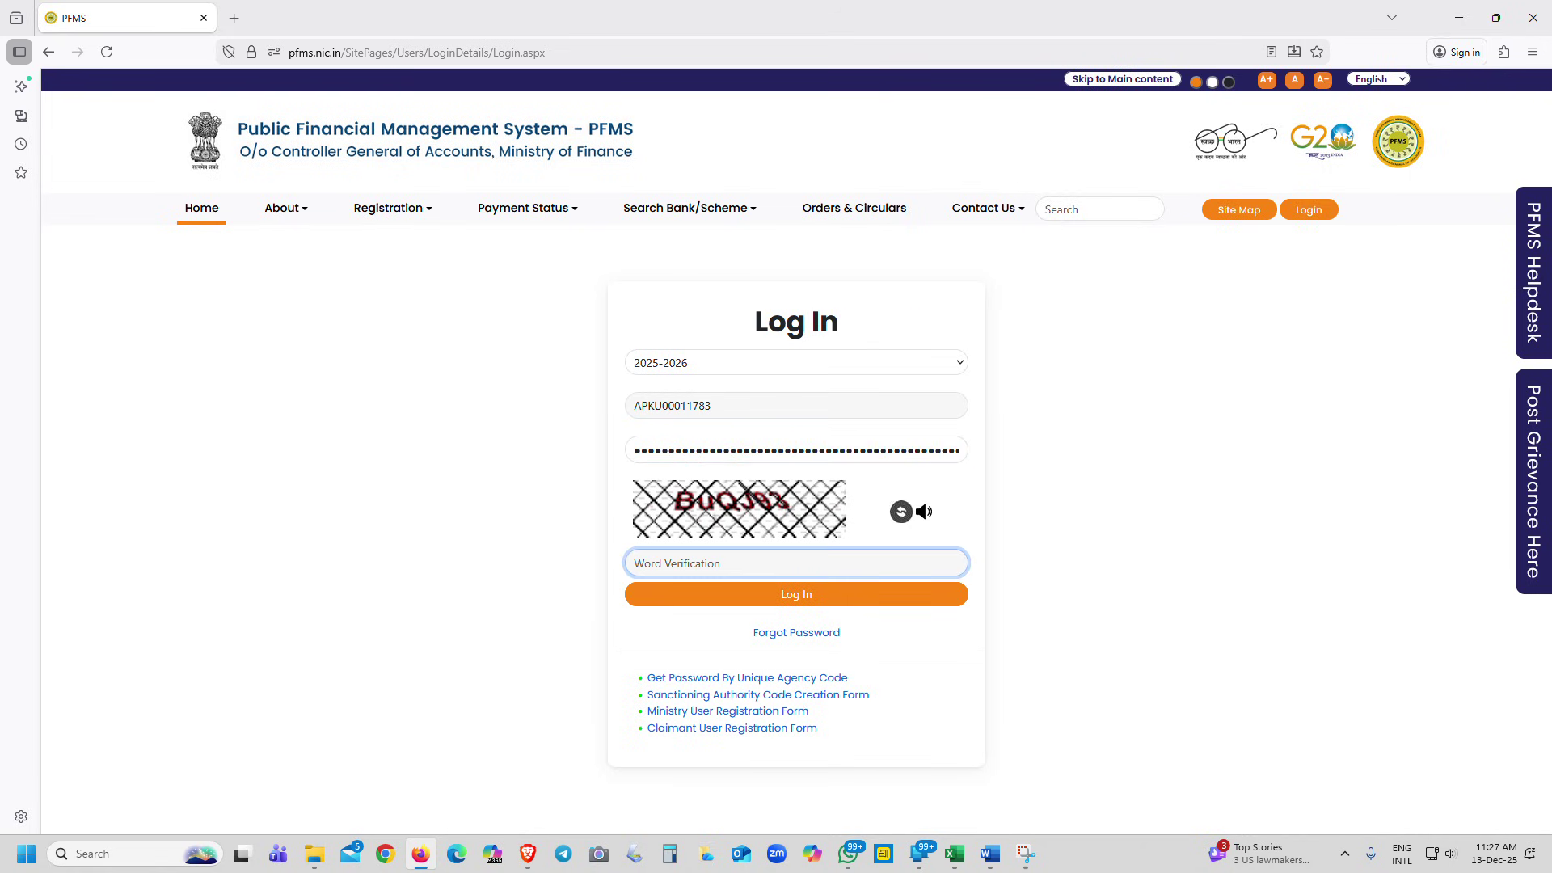
type("Bu")
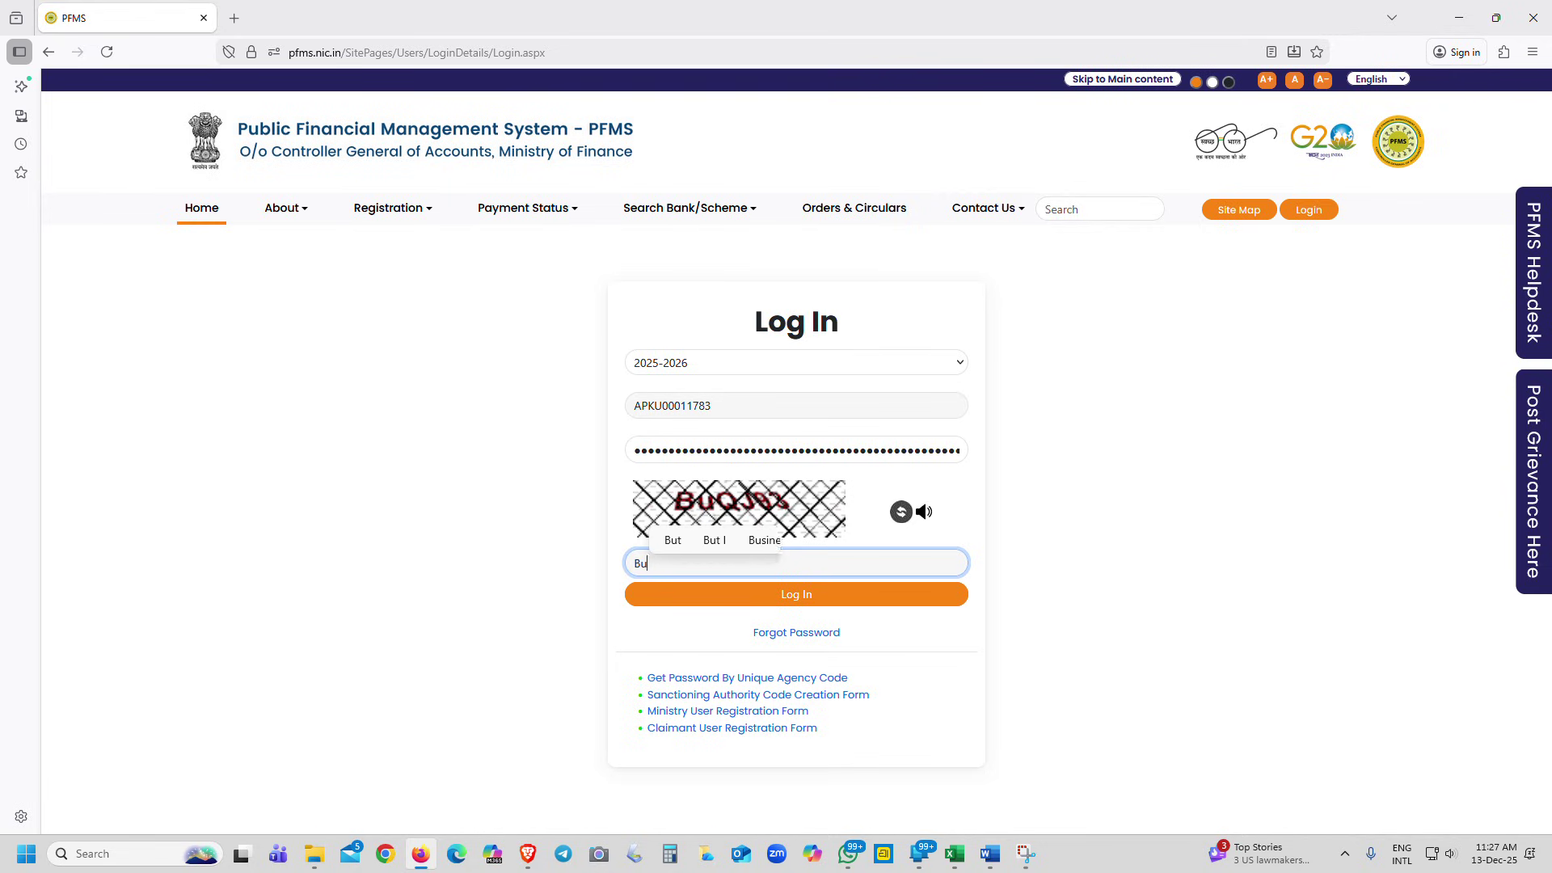
type("QJ9")
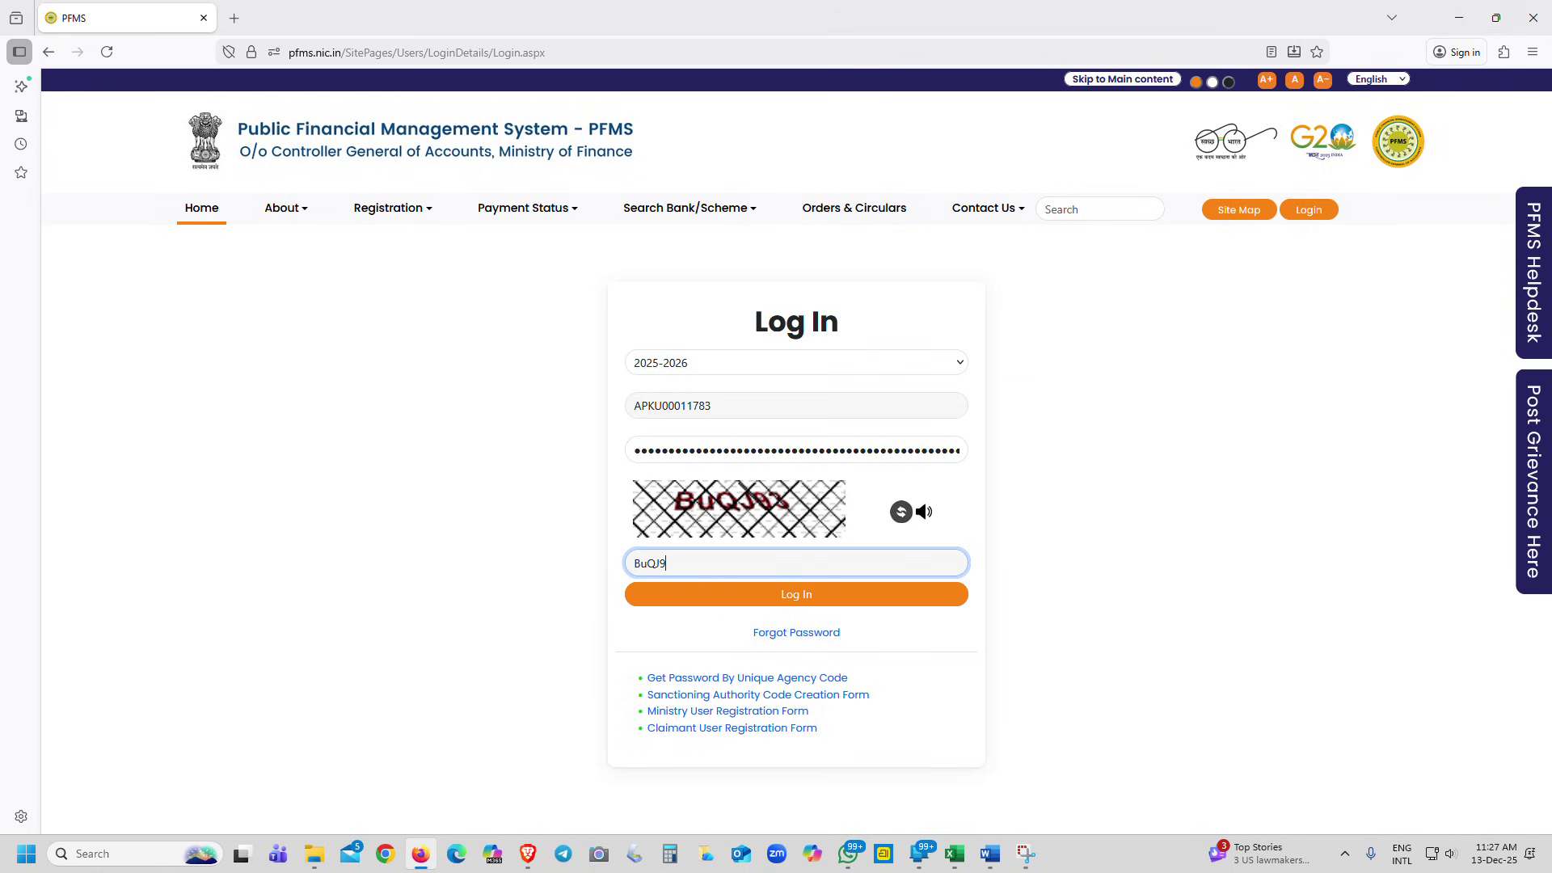
type("3")
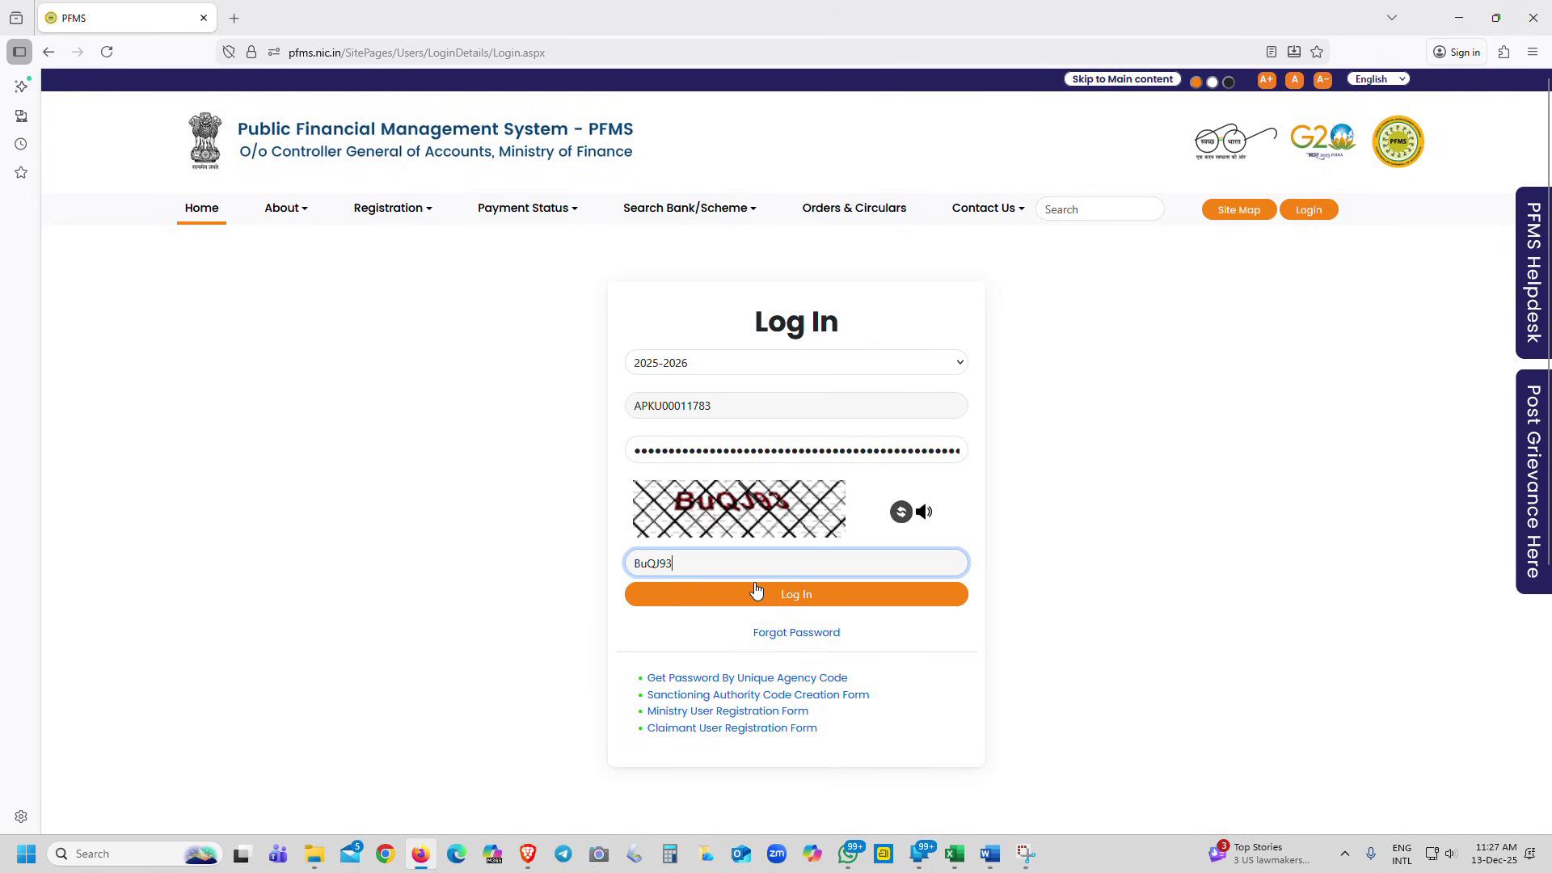
left_click(816, 602)
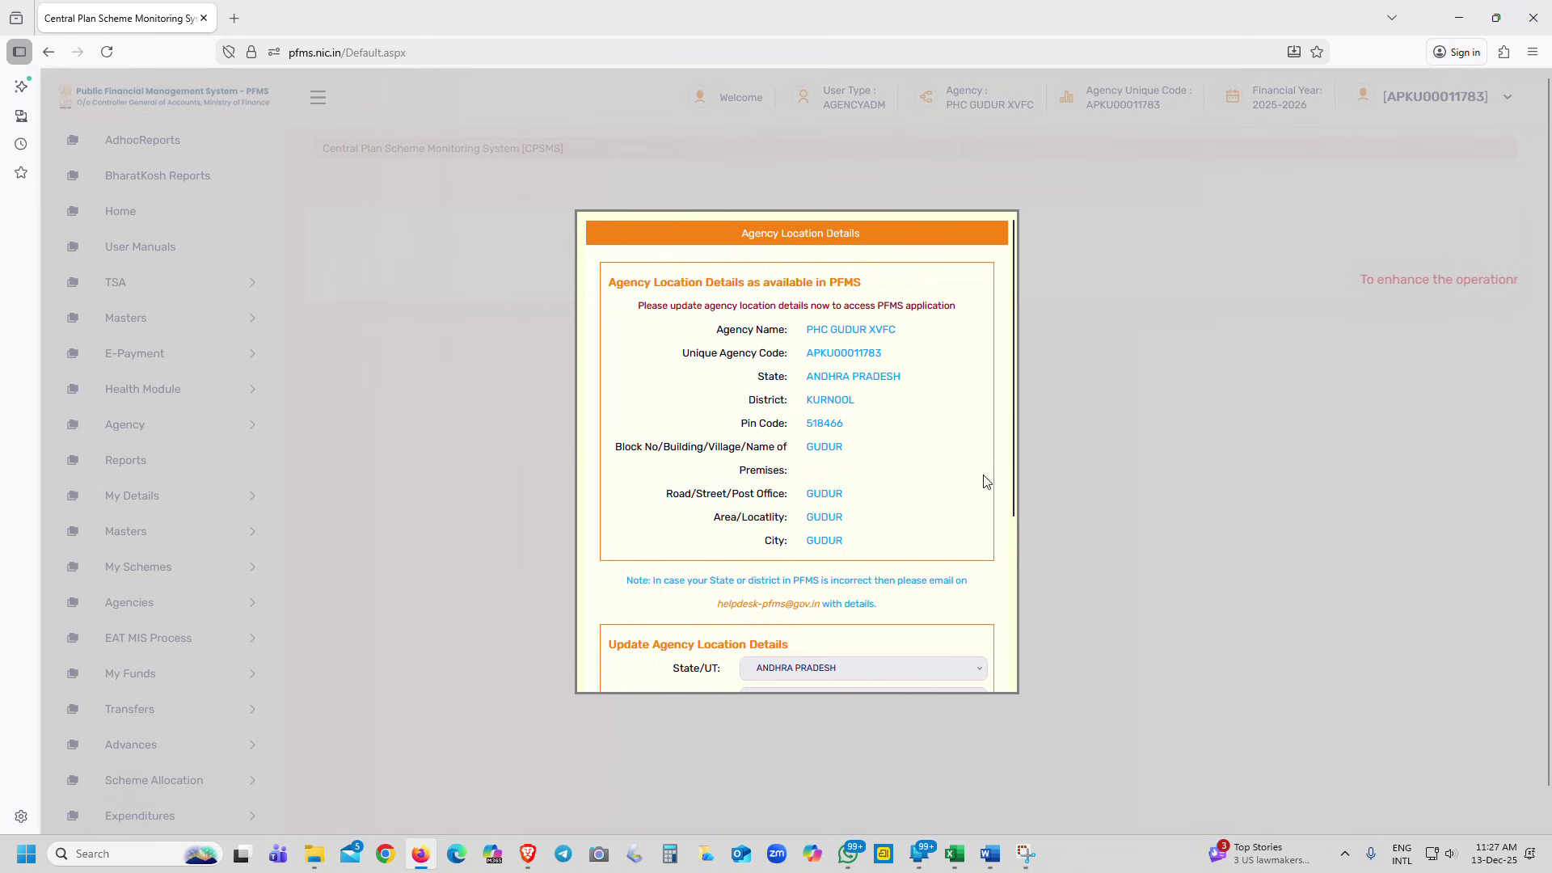
In Agency Location Details, choose Block GUDUR and Panchayat NOT APPLICABLE
left_click_drag(1015, 472, 1008, 643)
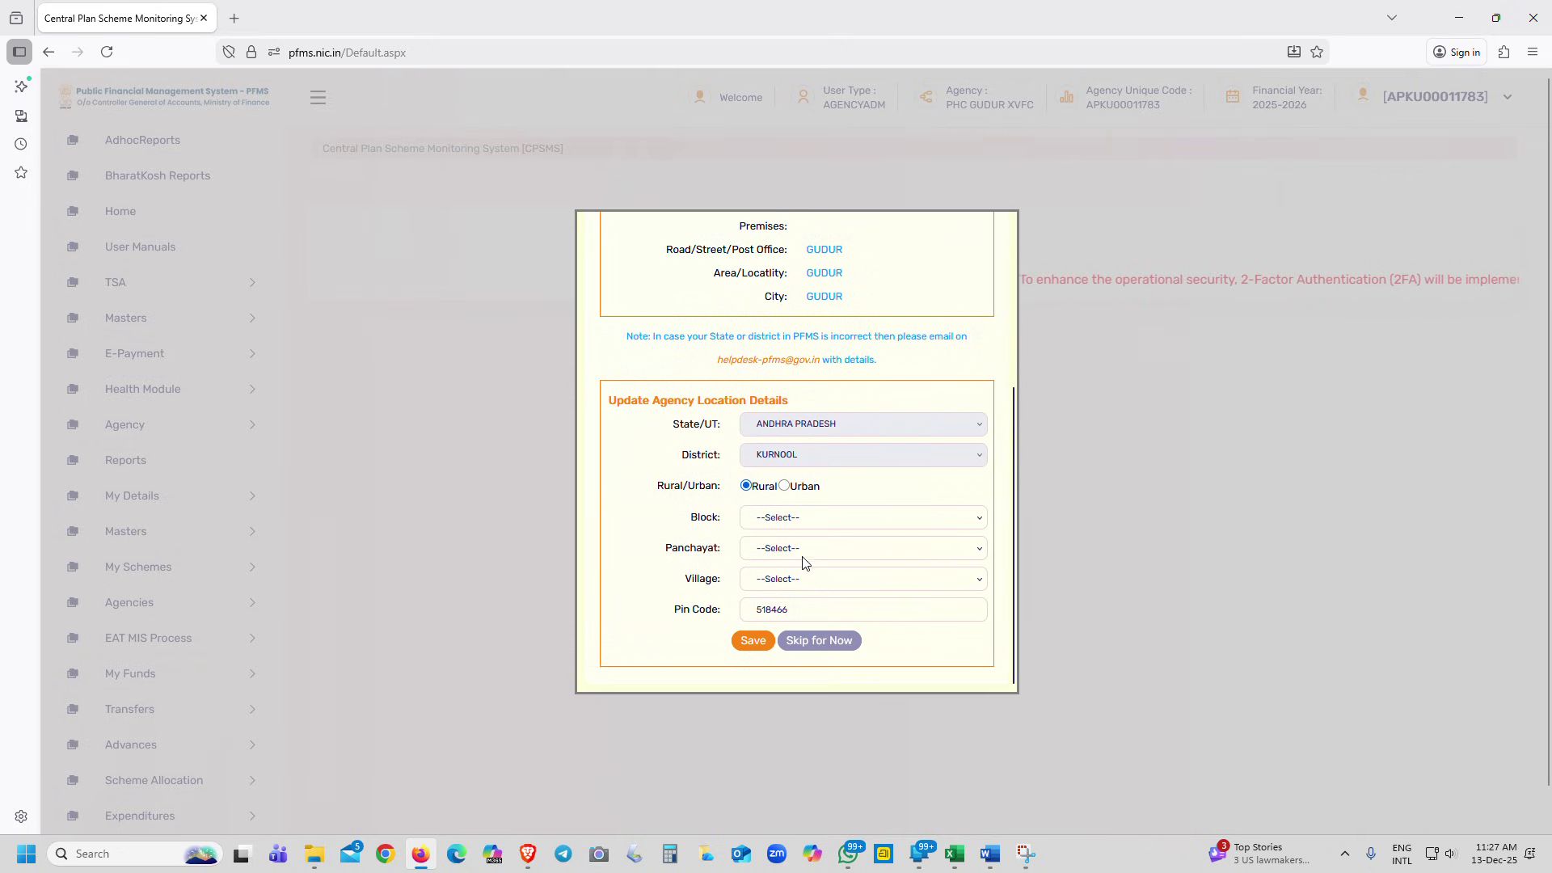
left_click_drag(1016, 547, 1020, 363)
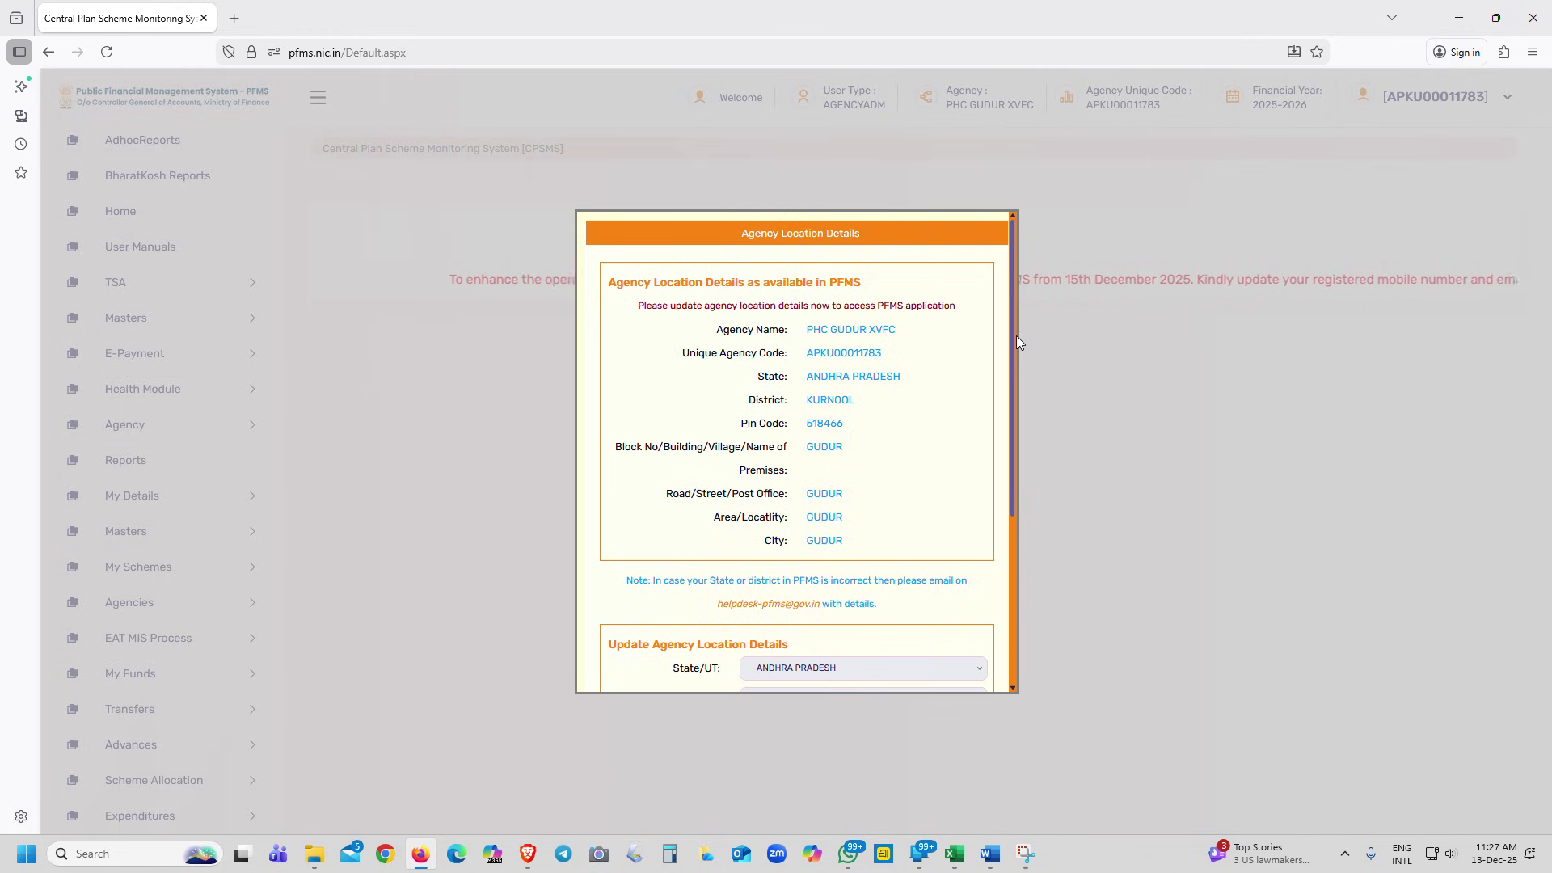
left_click_drag(1015, 379, 1013, 571)
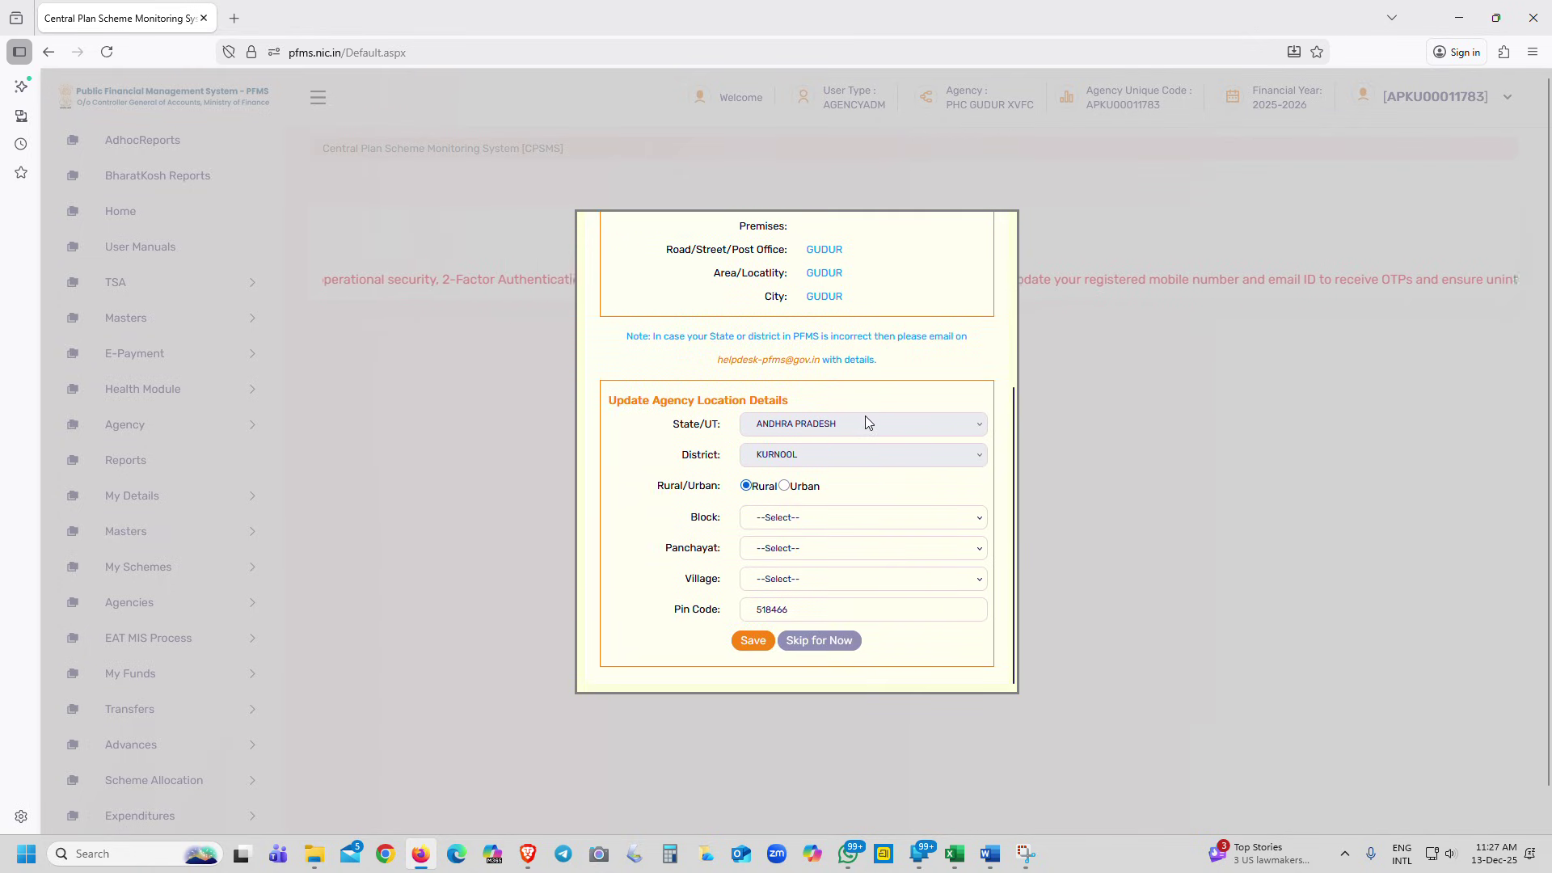
left_click_drag(1012, 450, 1013, 512)
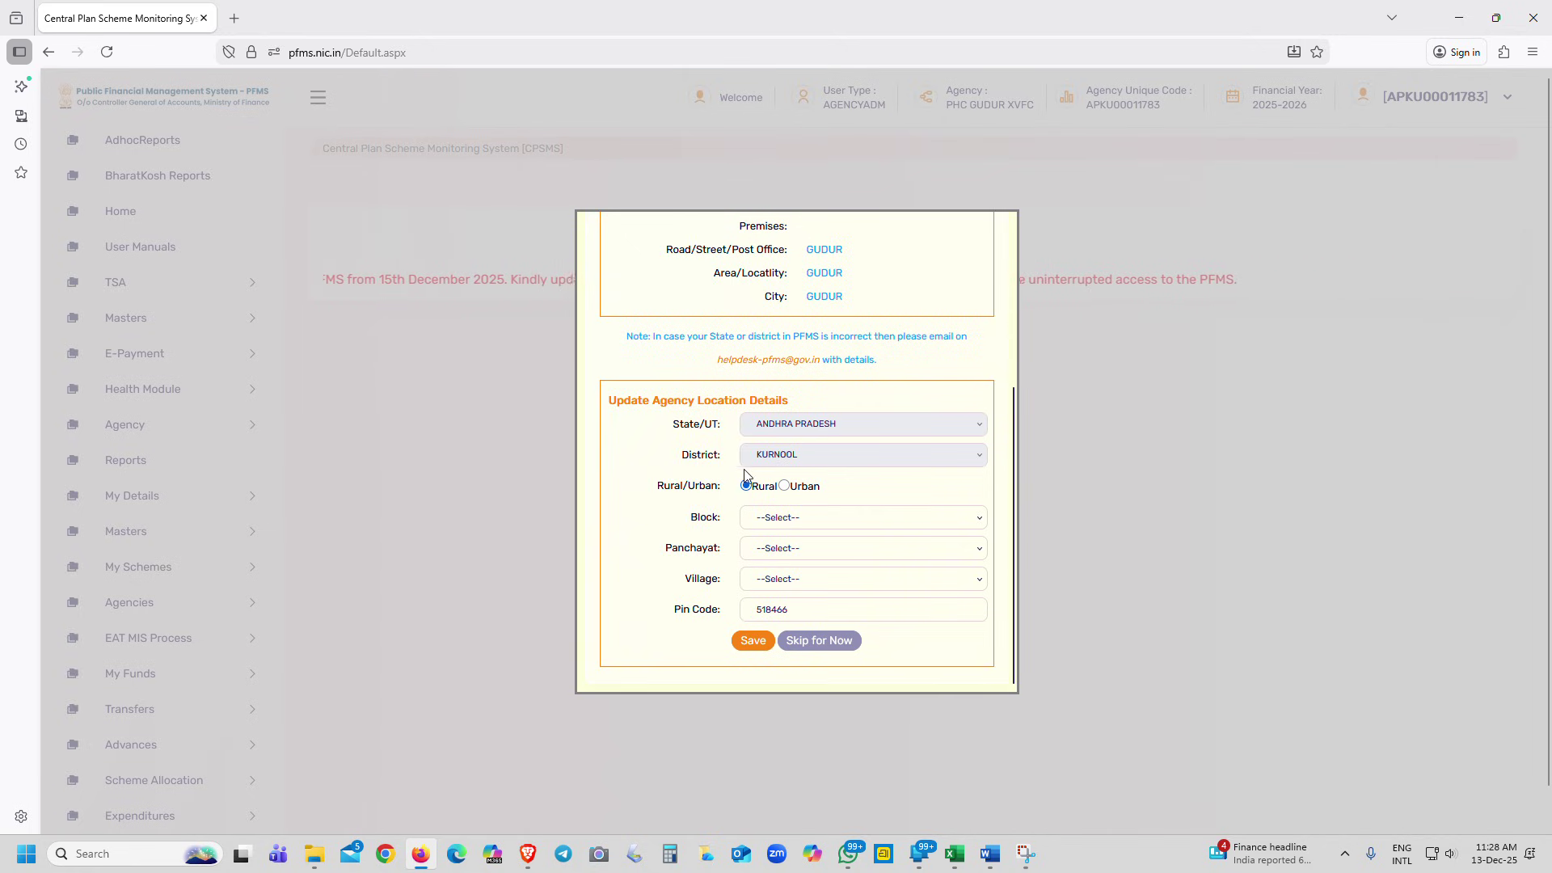
left_click(825, 525)
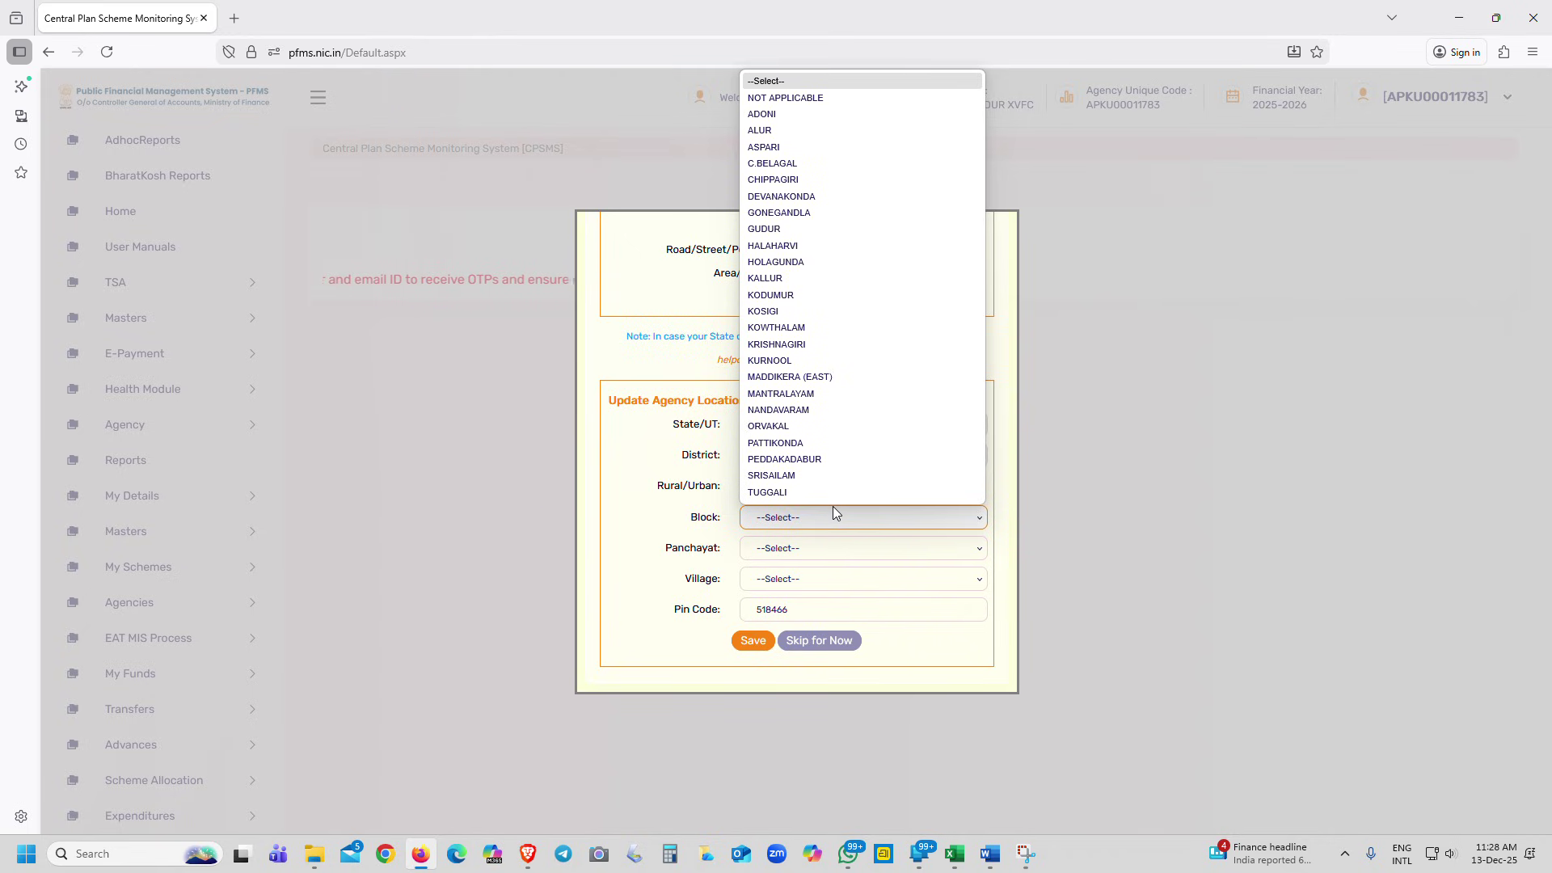
left_click(774, 232)
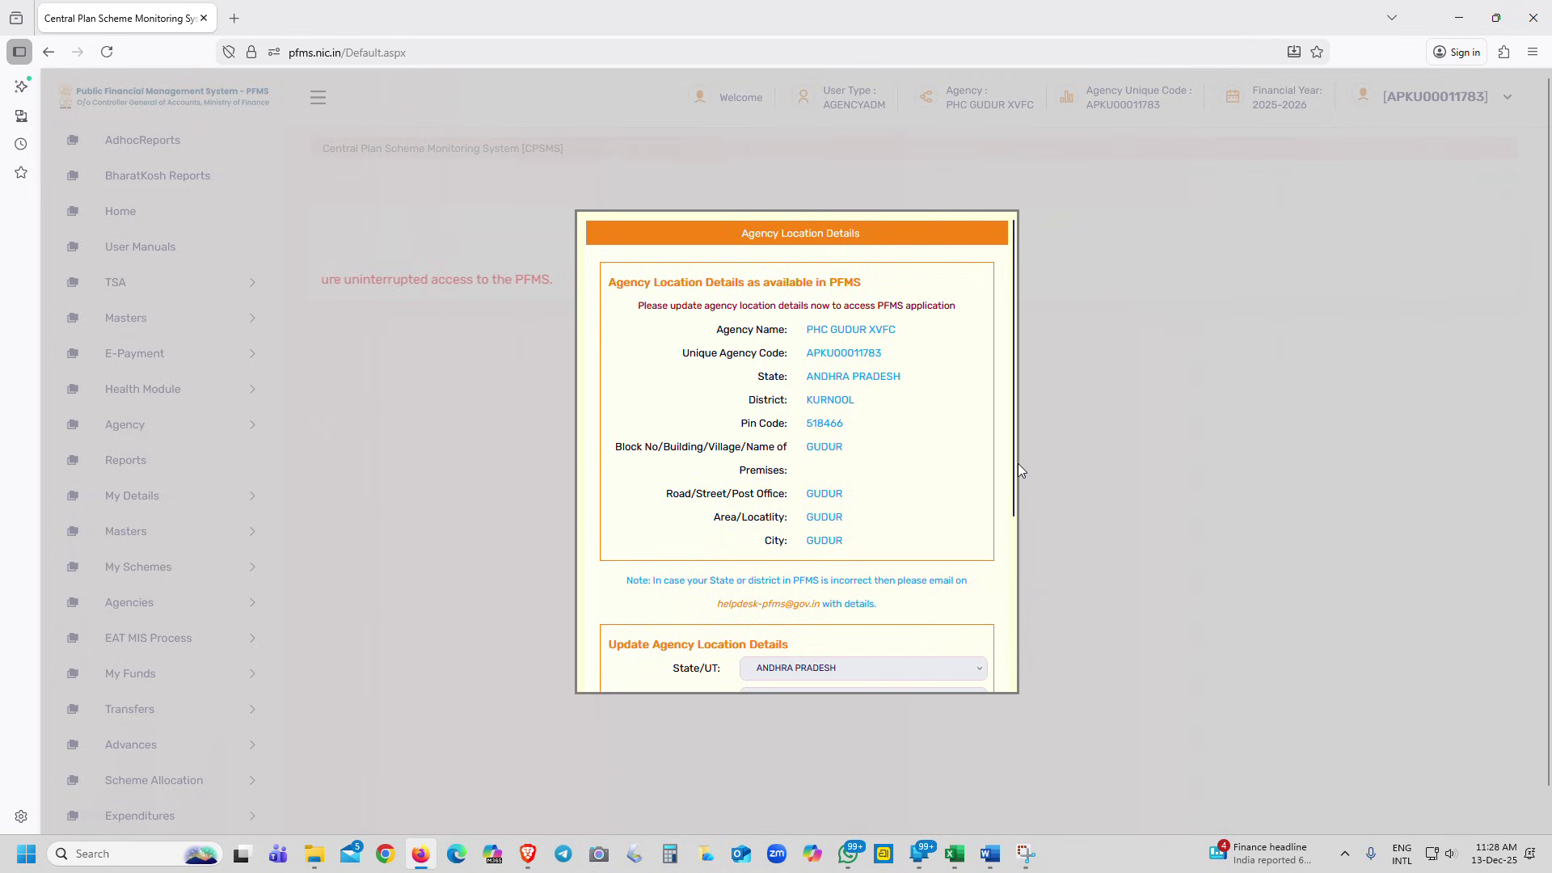
left_click_drag(1016, 462, 1013, 691)
left_click(791, 551)
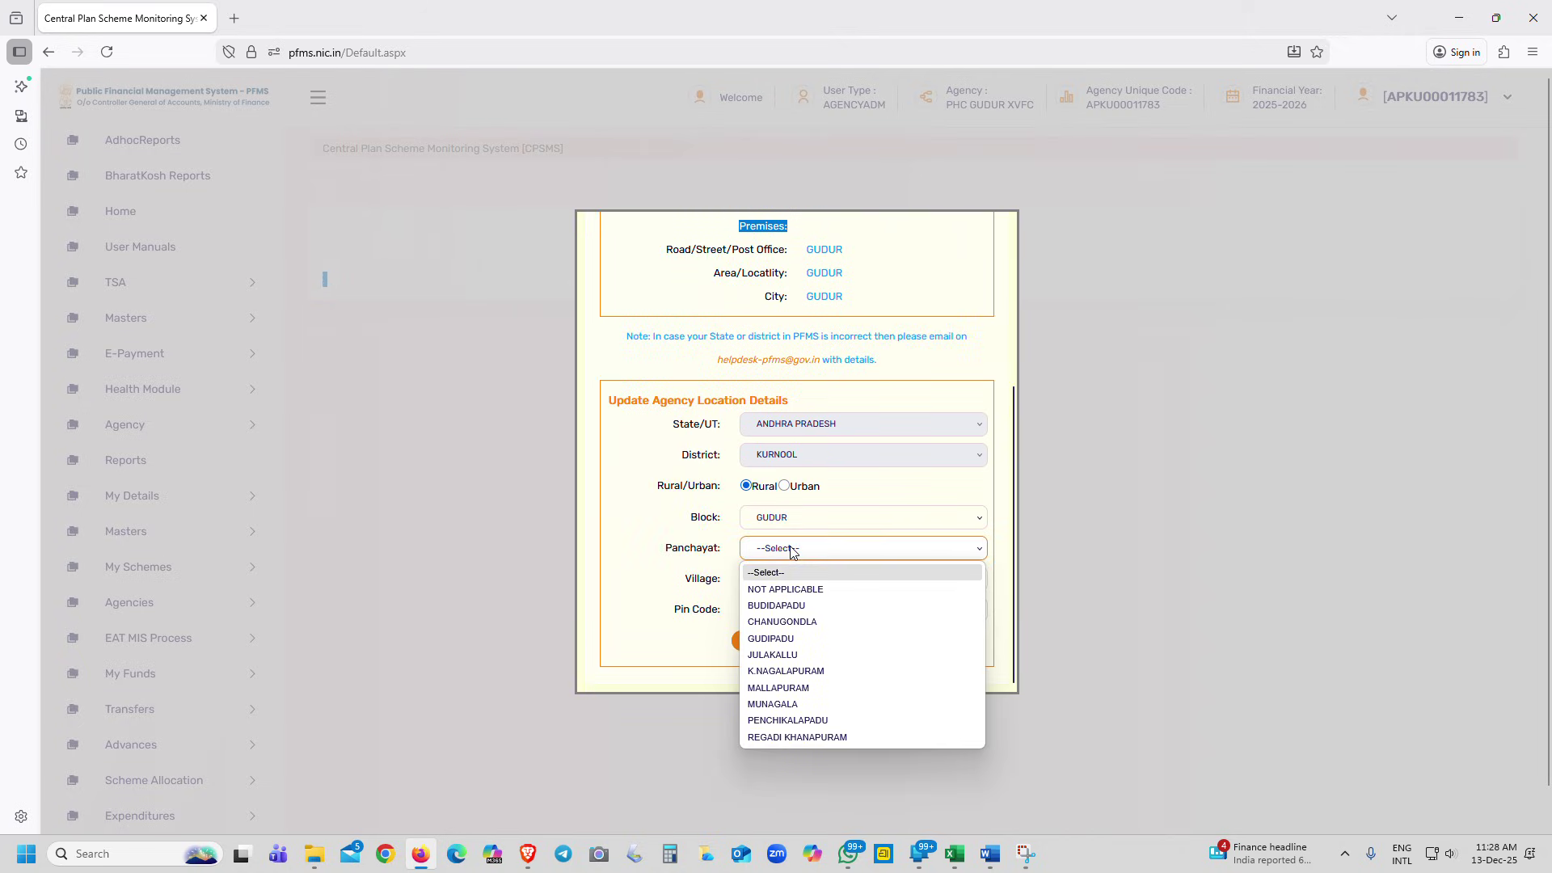
left_click(785, 590)
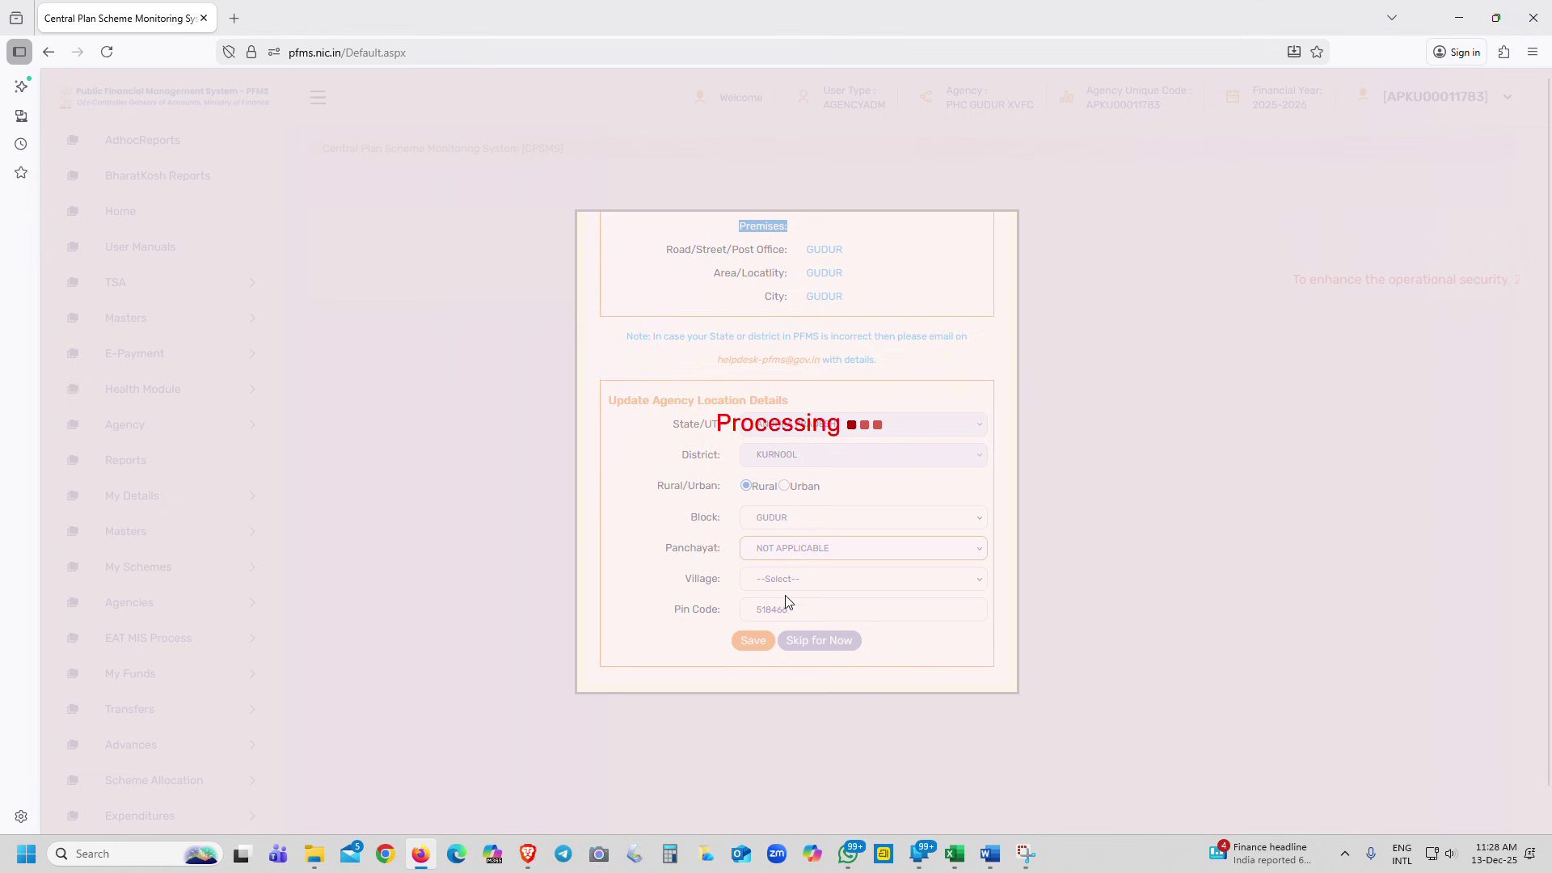
left_click_drag(1013, 494, 1019, 664)
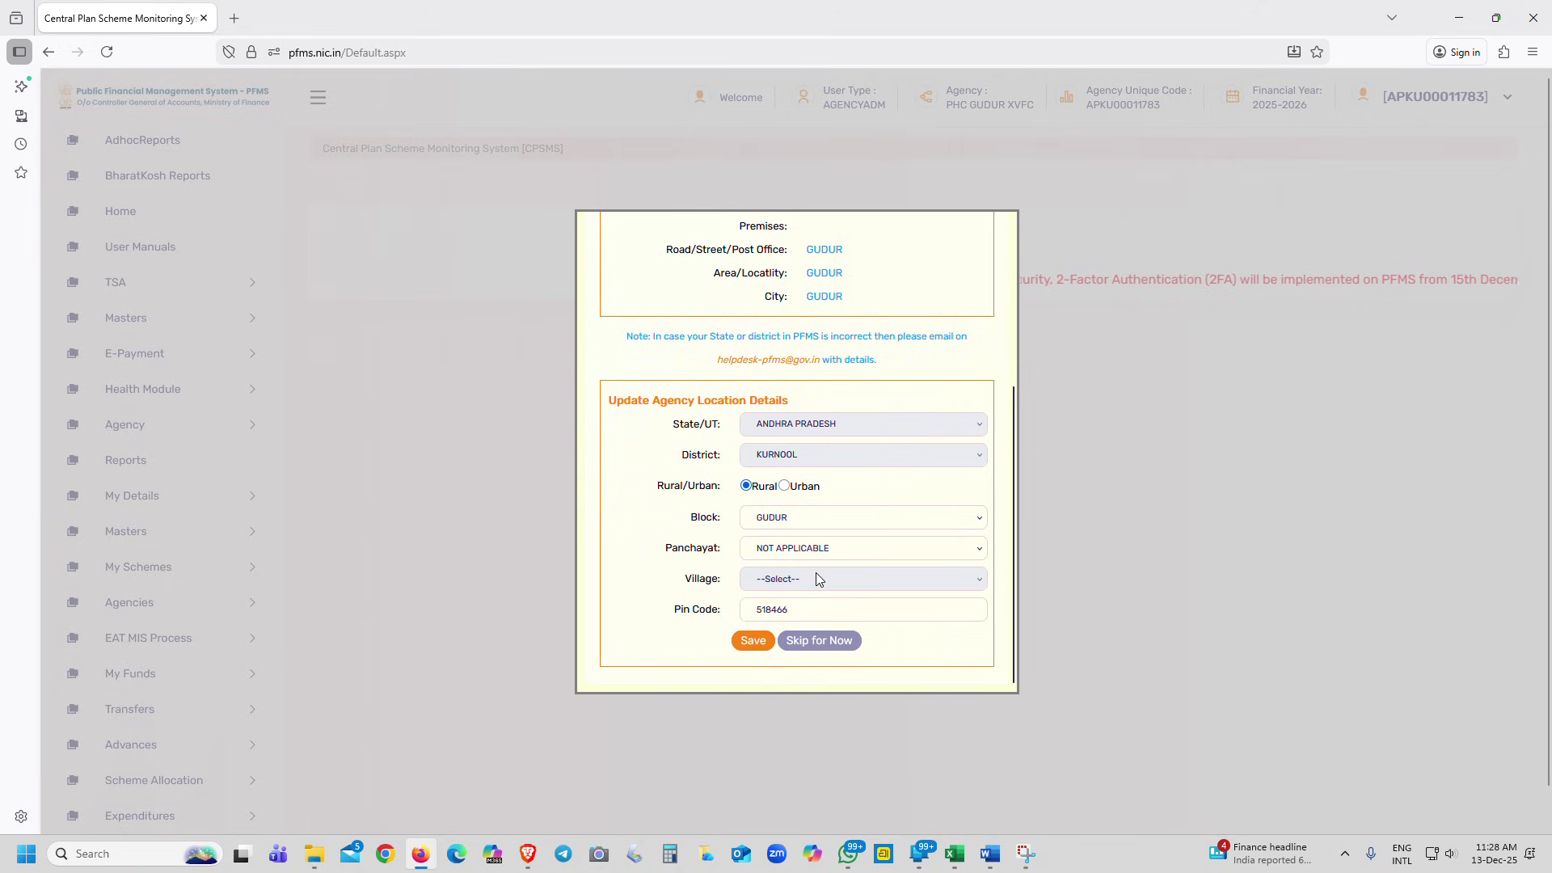
Save the location details so PFMS confirms them updated as Rural
left_click(758, 646)
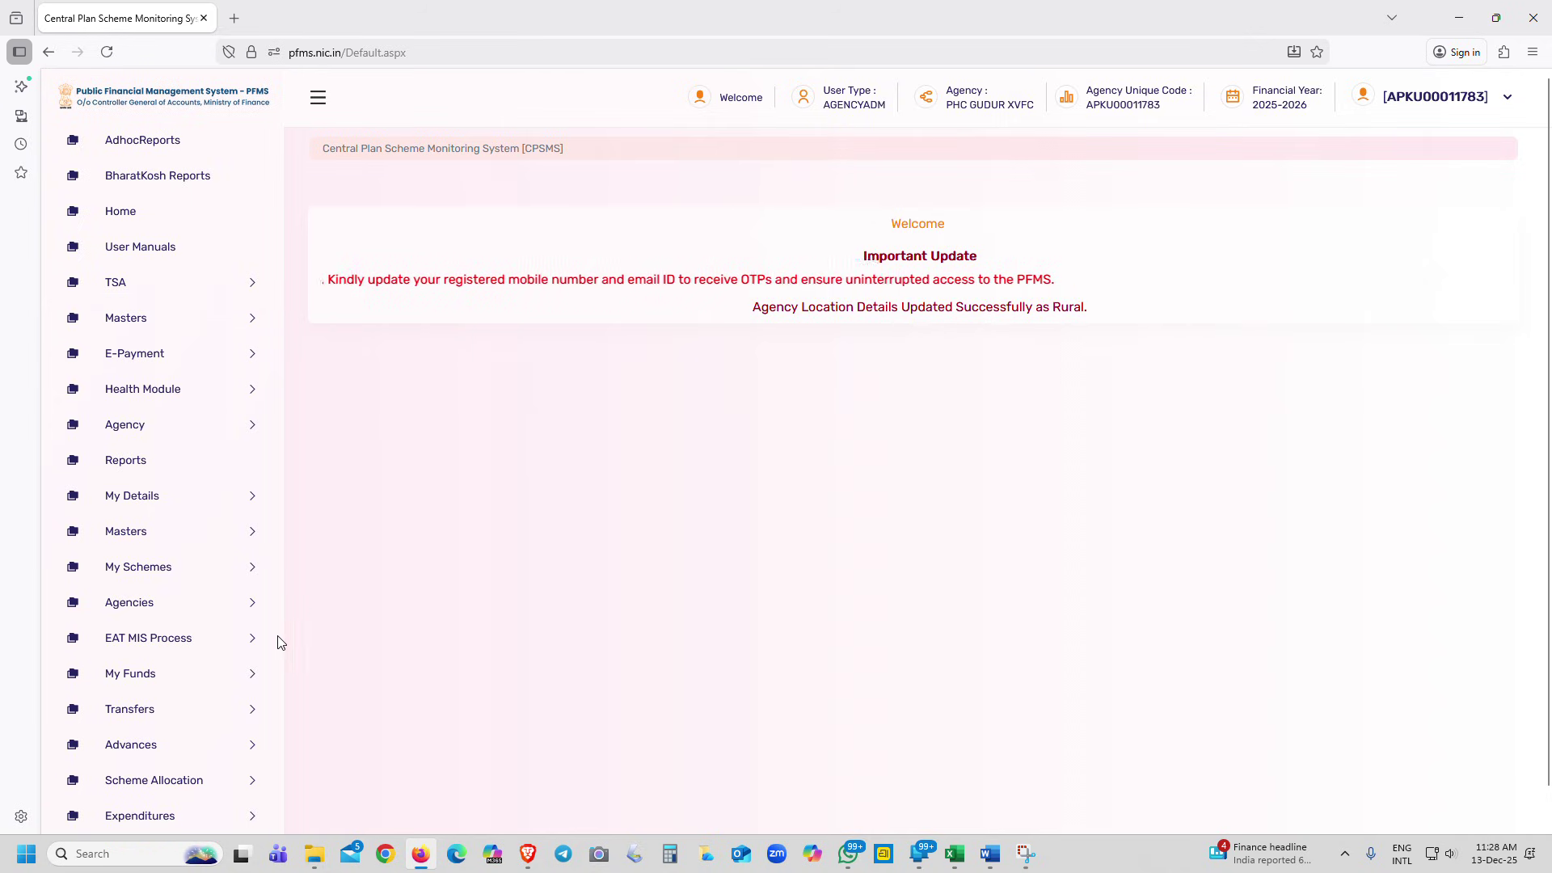
left_click(146, 680)
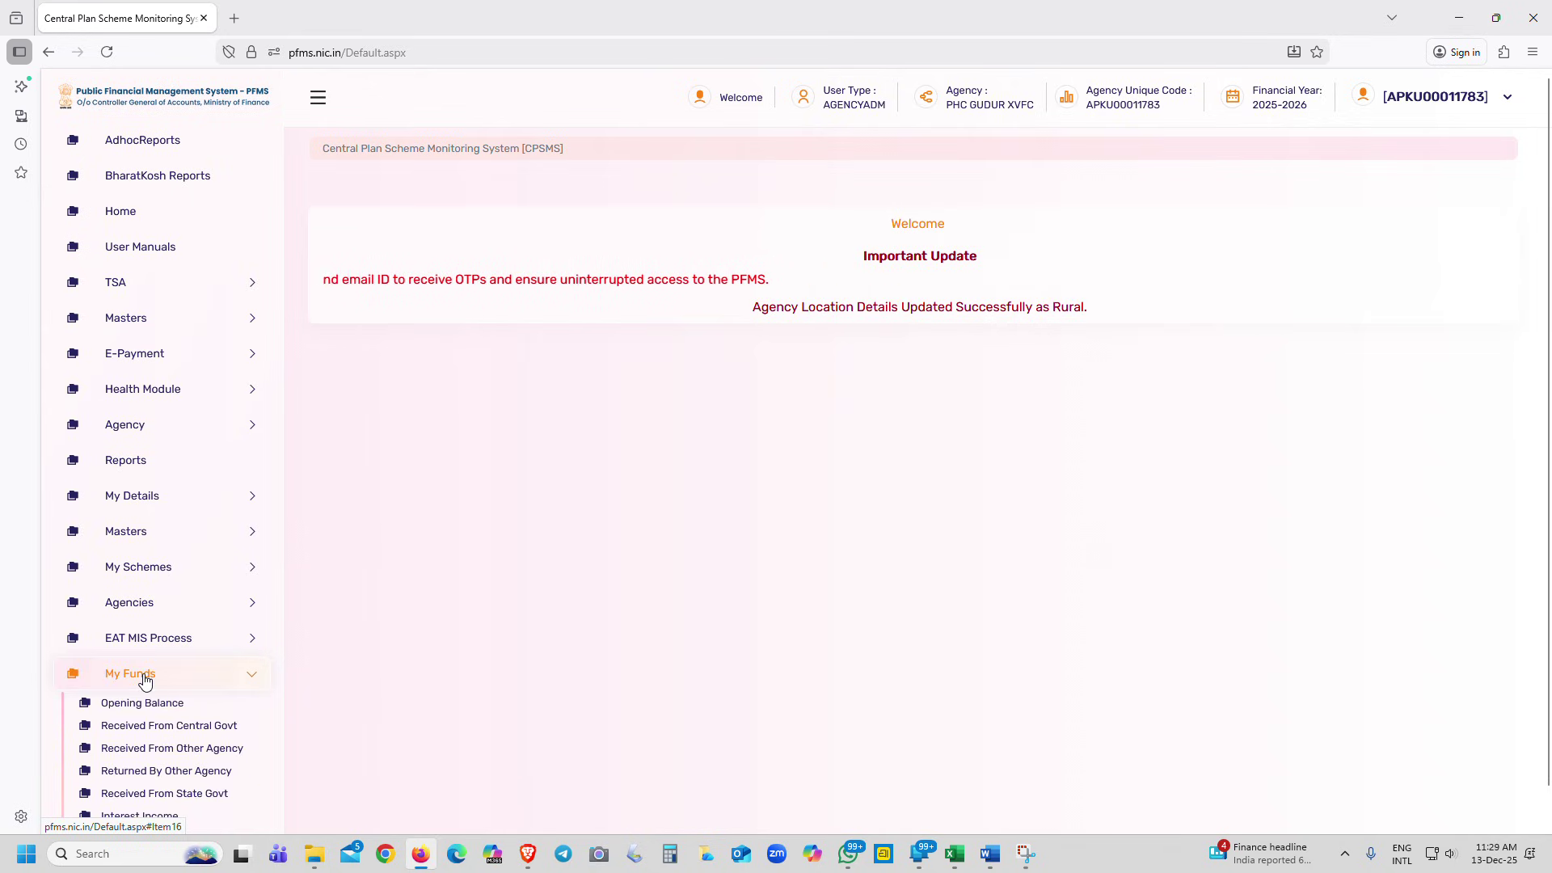
Search funds received from other agencies into the Union Bank health grants account, finding the 90000.00 receipt
left_click(181, 750)
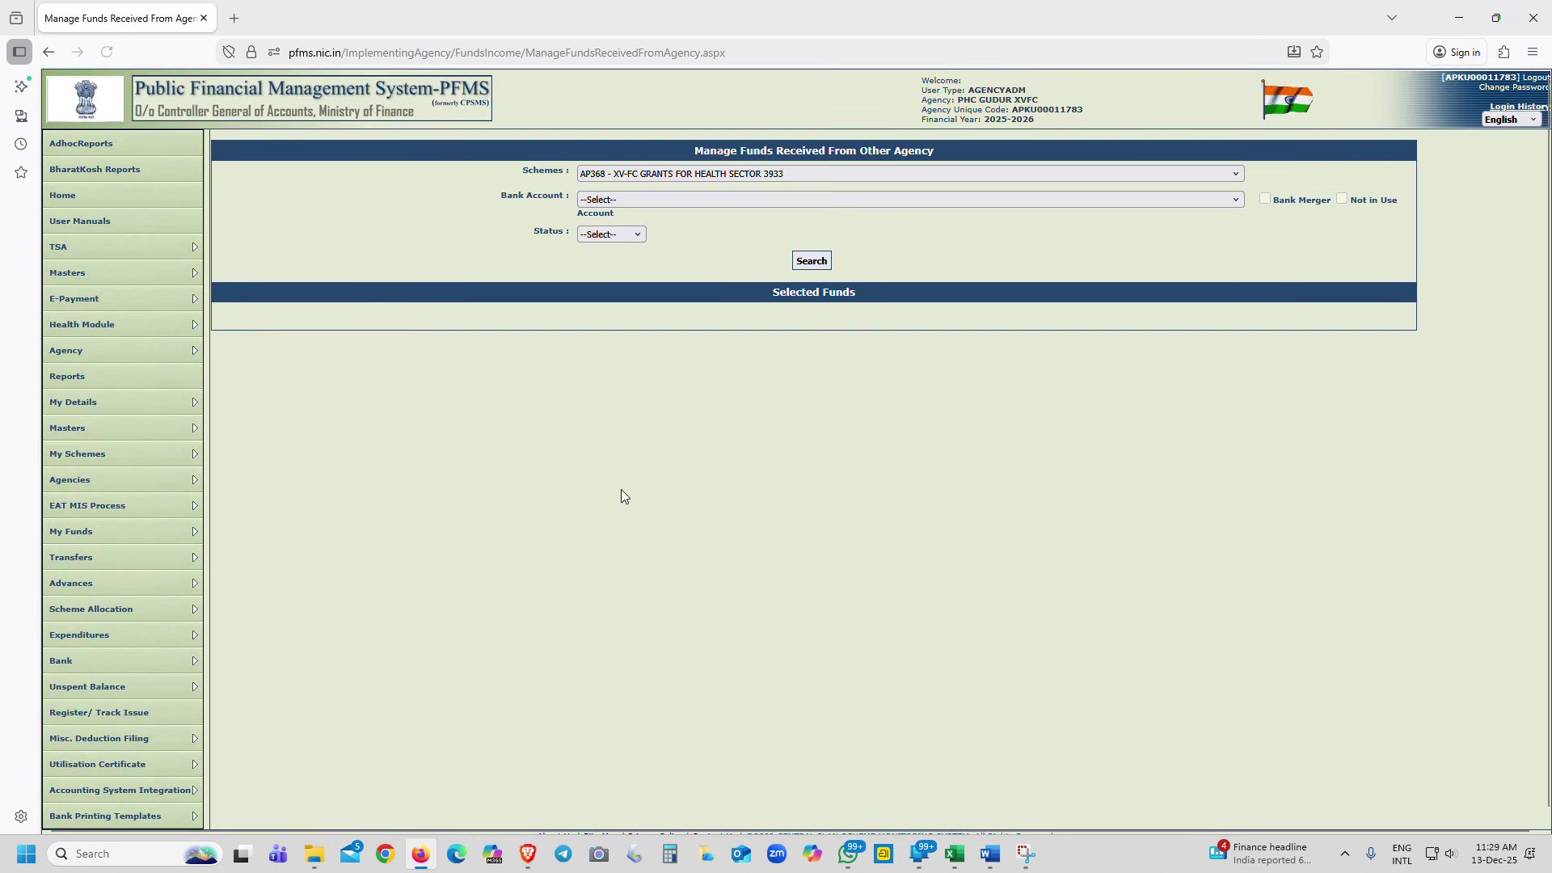
left_click(657, 200)
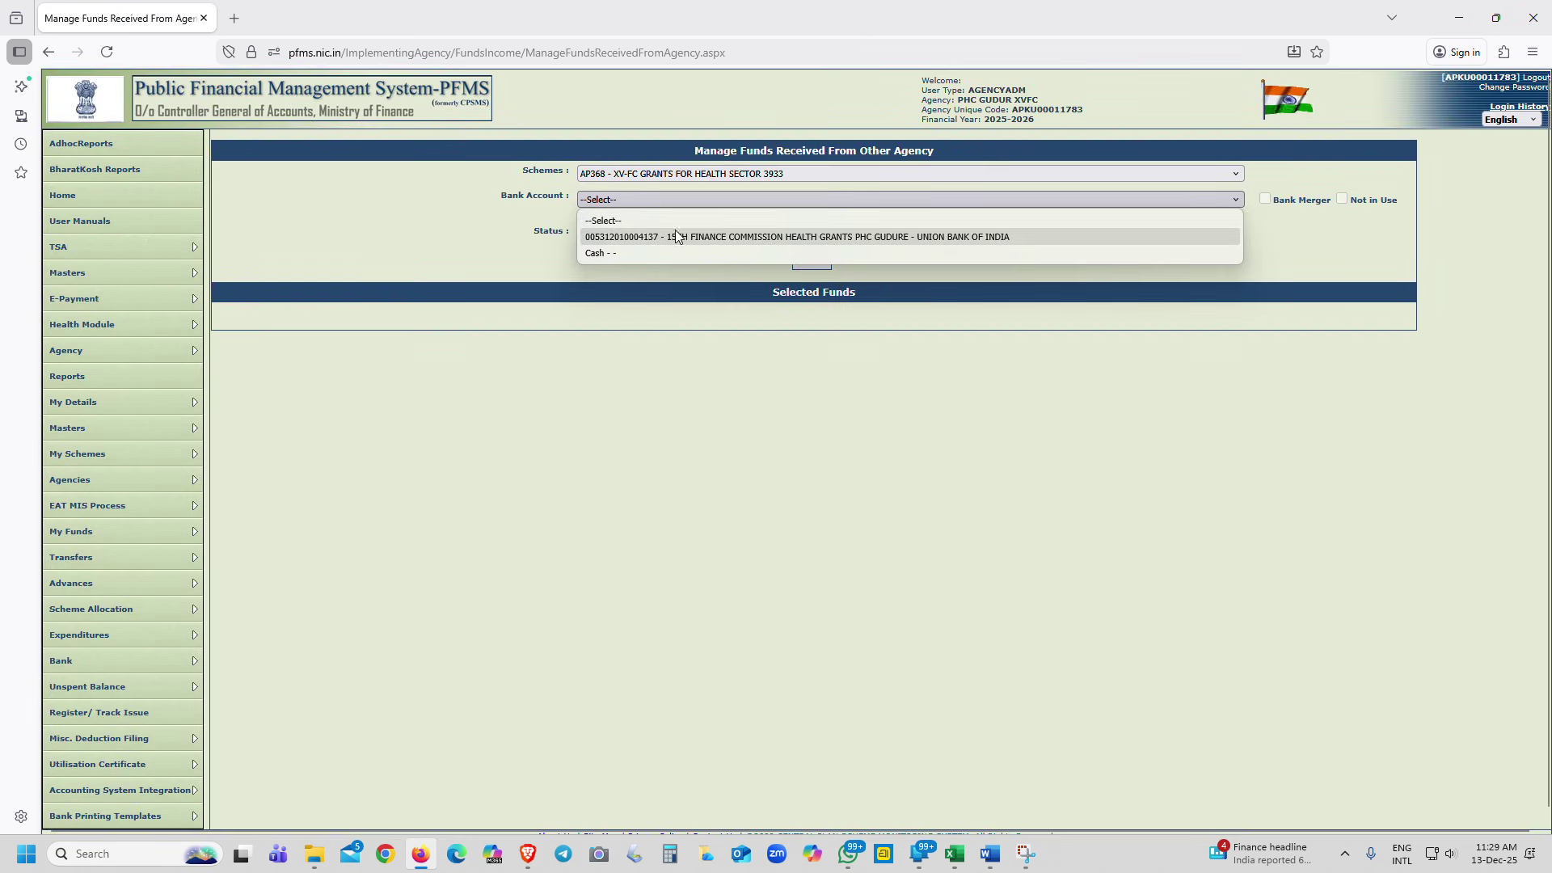
left_click(675, 237)
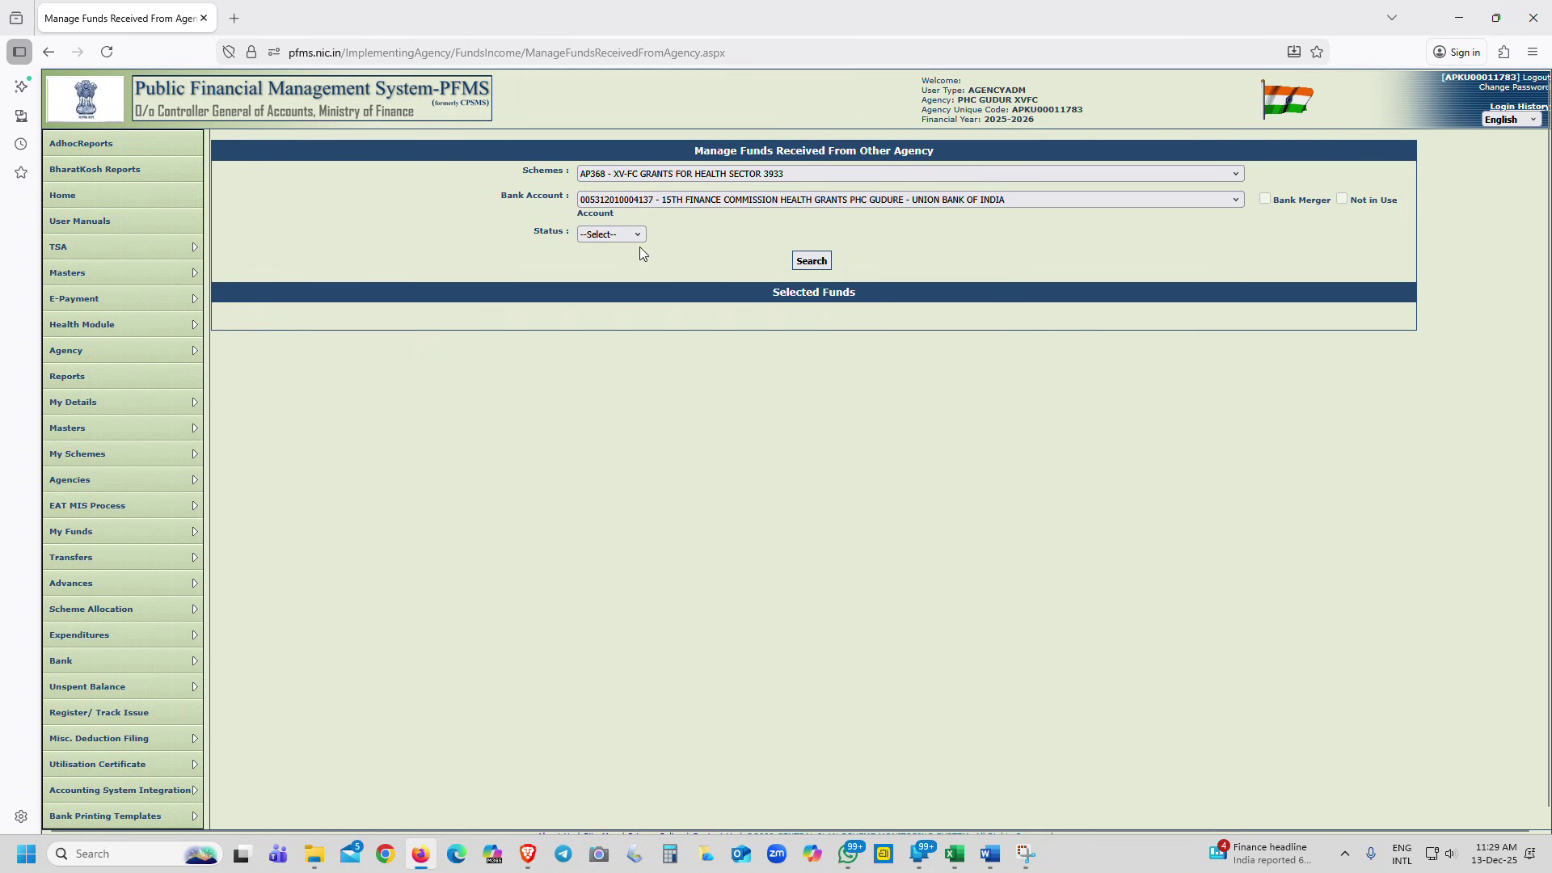
left_click(790, 260)
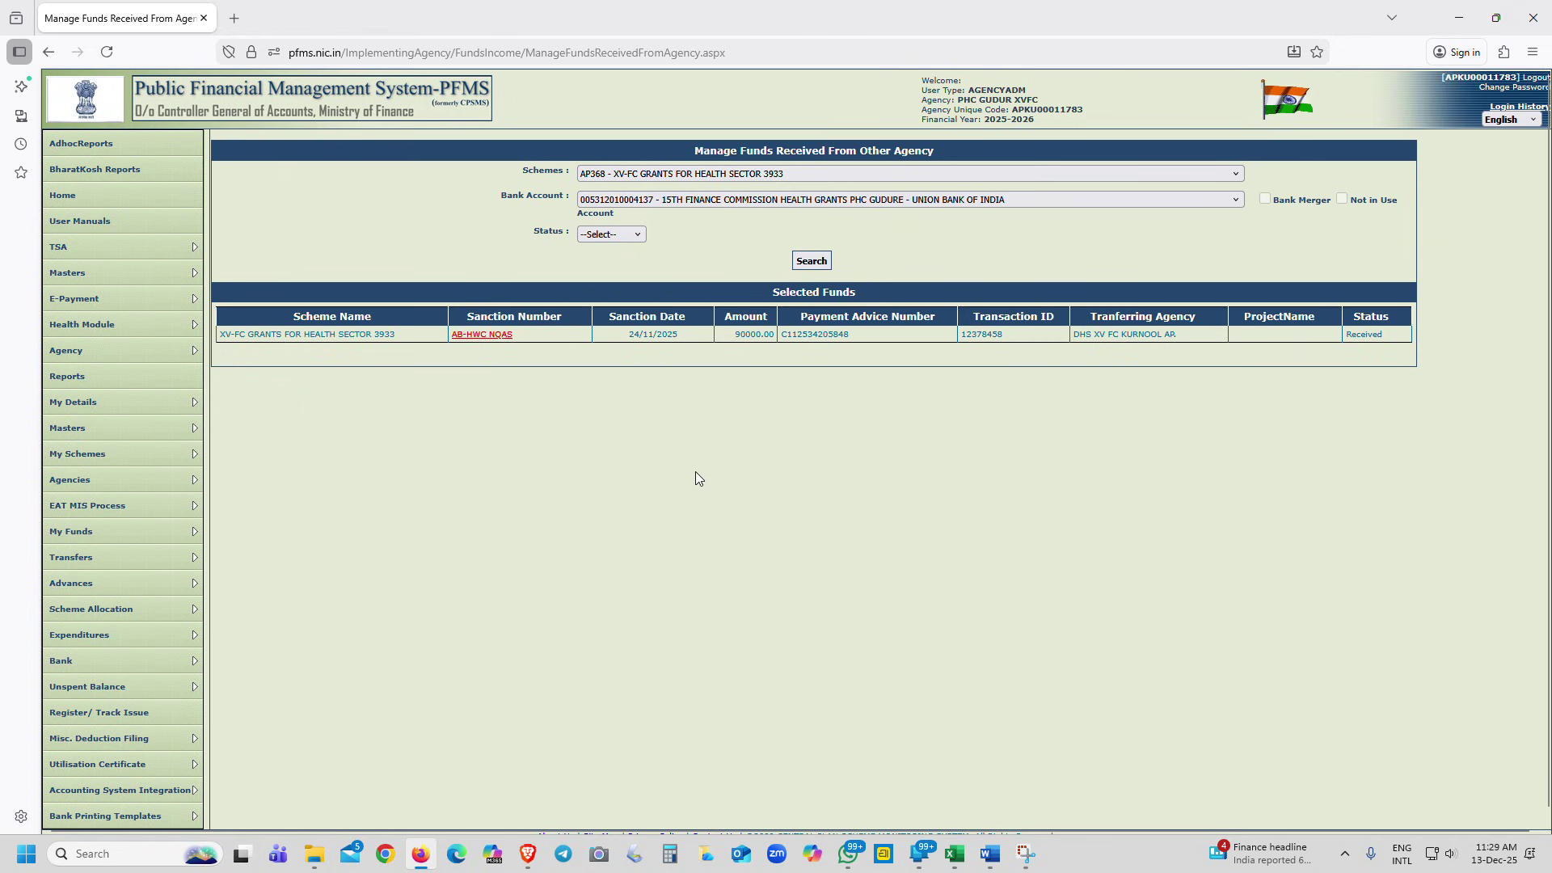
mouse_move(172, 436)
mouse_move(339, 440)
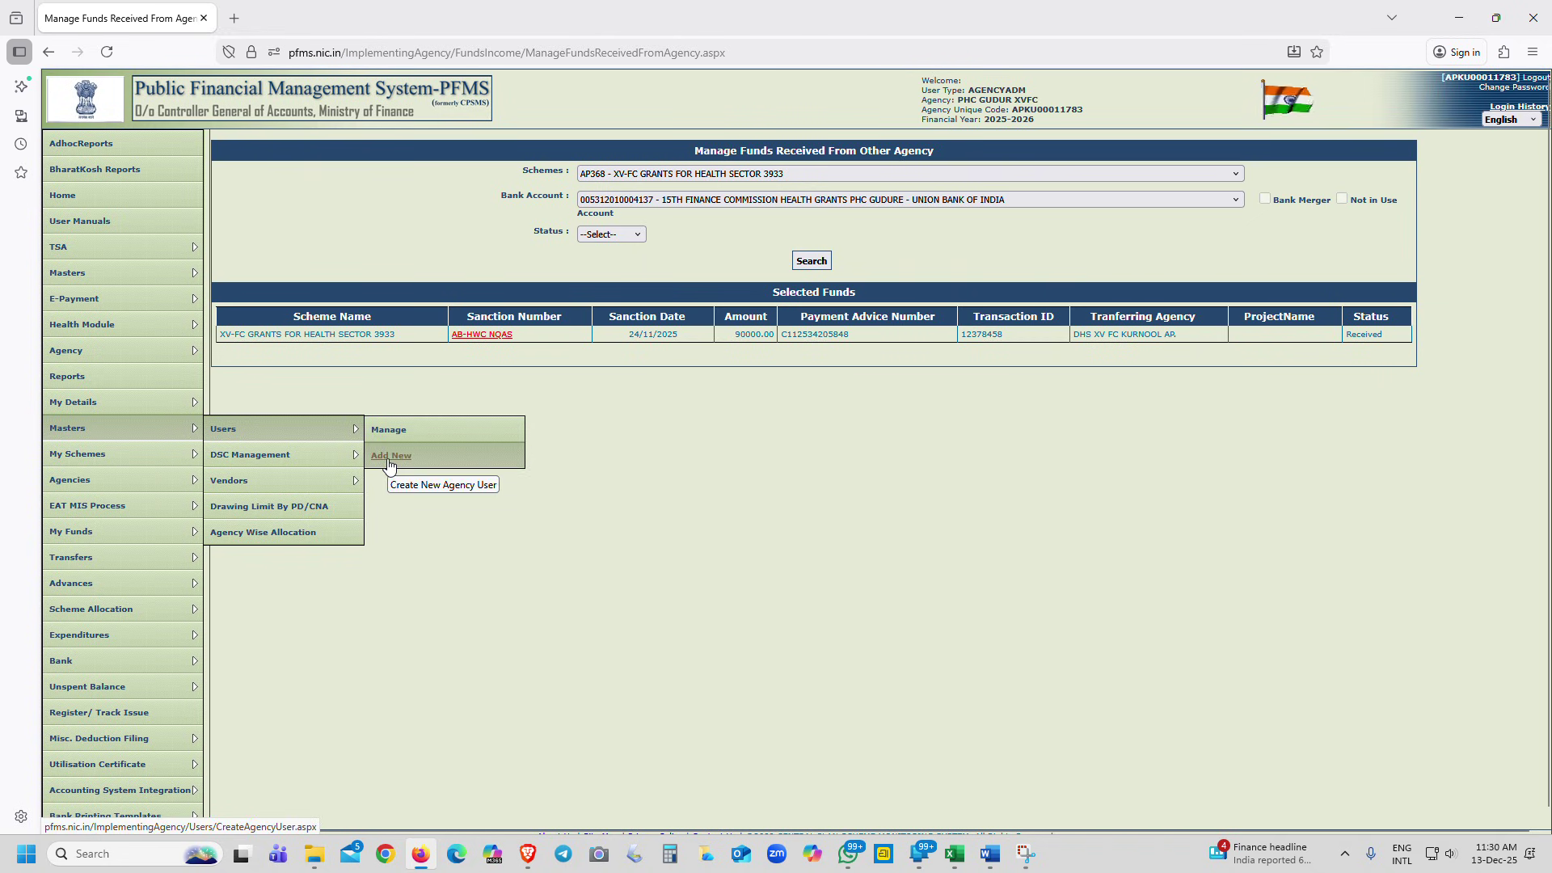
Open the Create Agency User form and check the Type of User options without choosing one
left_click(390, 456)
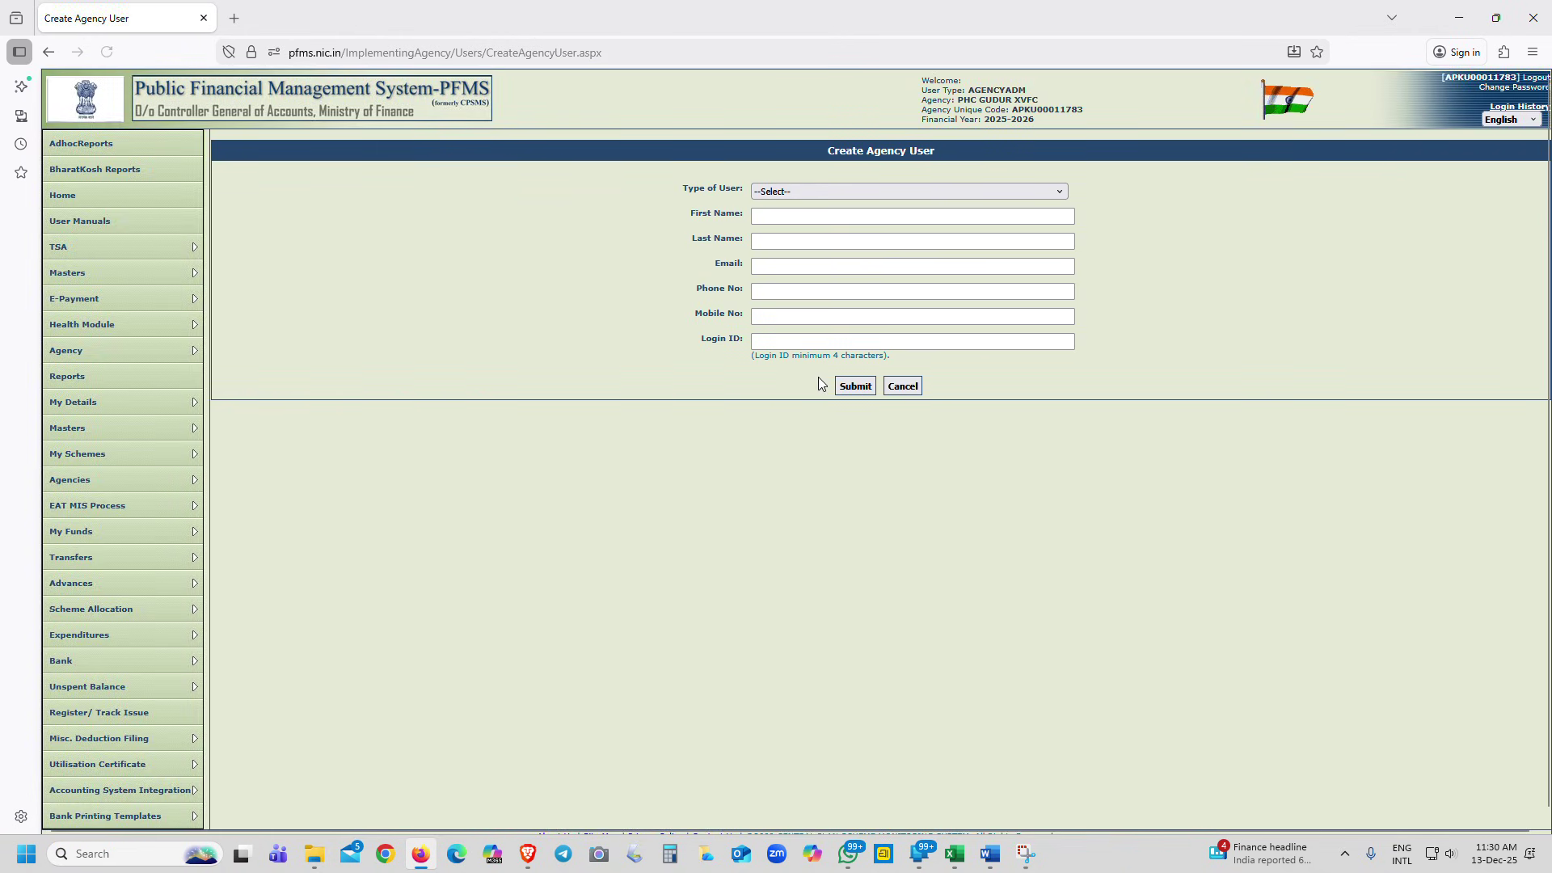
left_click(789, 189)
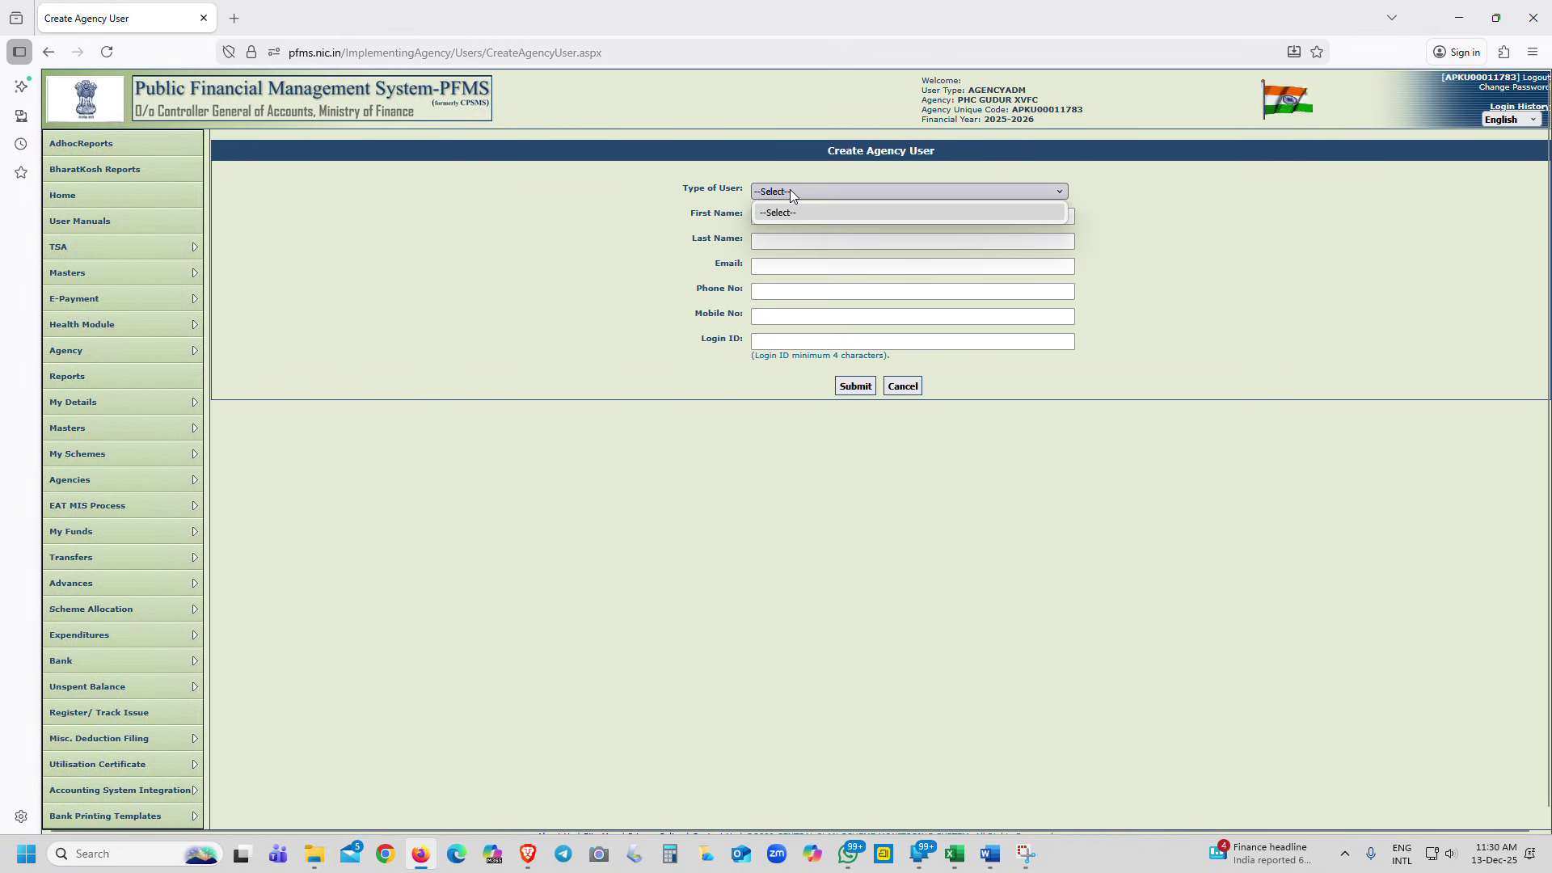
left_click(789, 189)
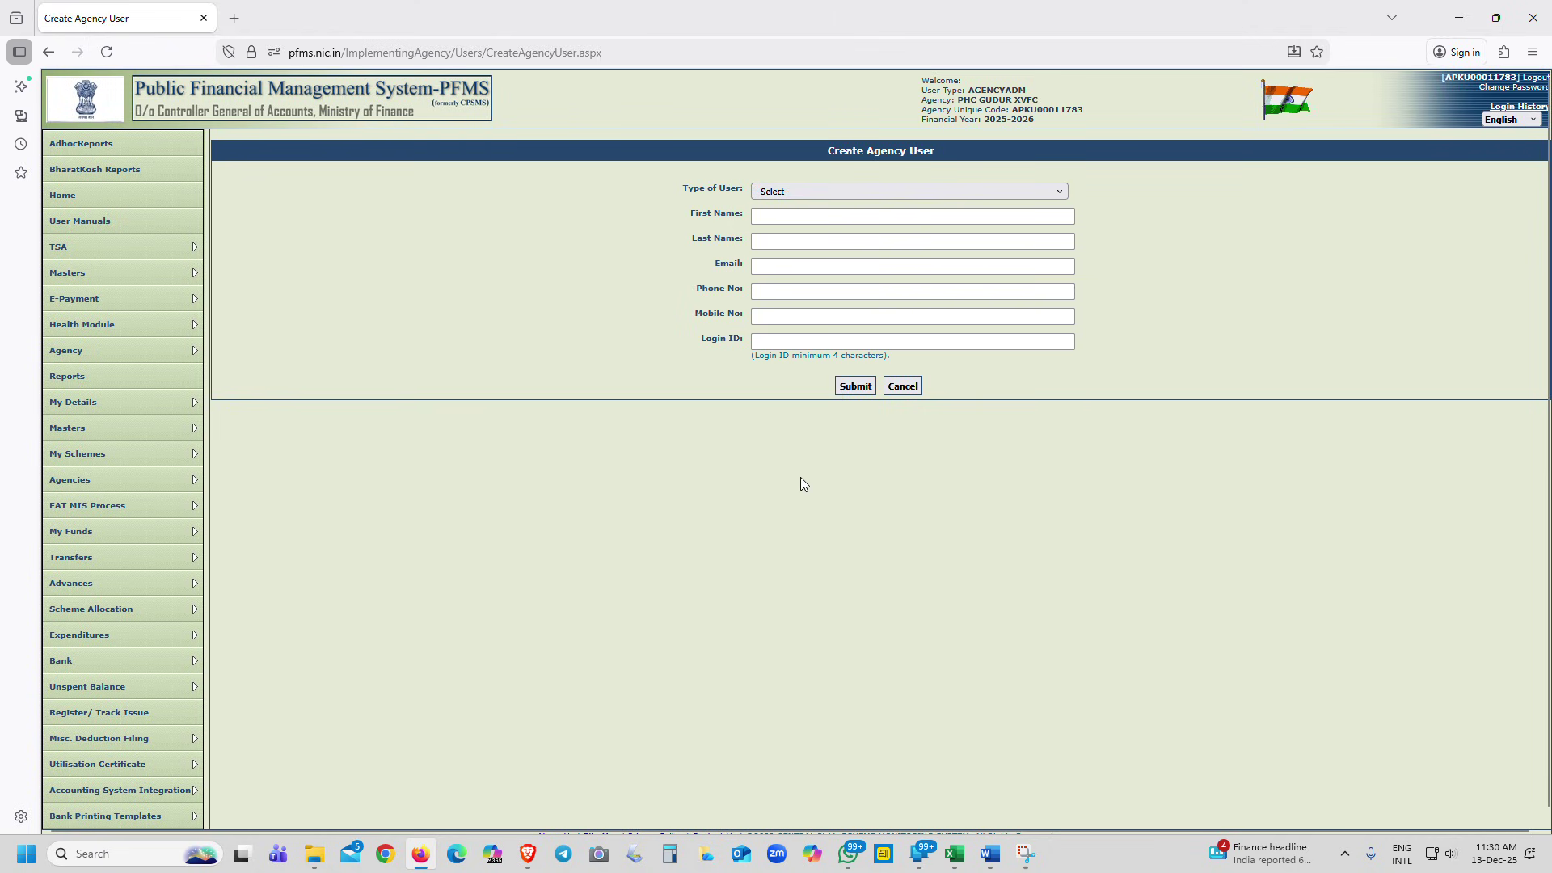